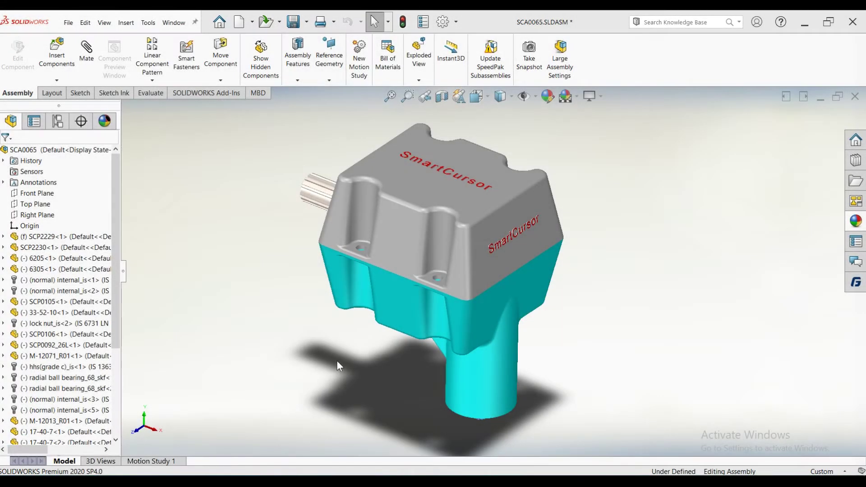
- Cut the gearbox assembly open with a section view and confirm it
mouse_move(336, 361)
middle_mouse_down()
mouse_move(289, 329)
mouse_move(252, 354)
mouse_move(493, 320)
mouse_move(592, 344)
mouse_move(713, 346)
mouse_move(717, 400)
mouse_move(725, 398)
mouse_move(687, 377)
mouse_move(716, 329)
mouse_move(719, 410)
middle_mouse_up()
mouse_move(413, 263)
middle_mouse_down()
mouse_move(397, 266)
mouse_move(415, 257)
middle_mouse_up()
left_click(443, 98)
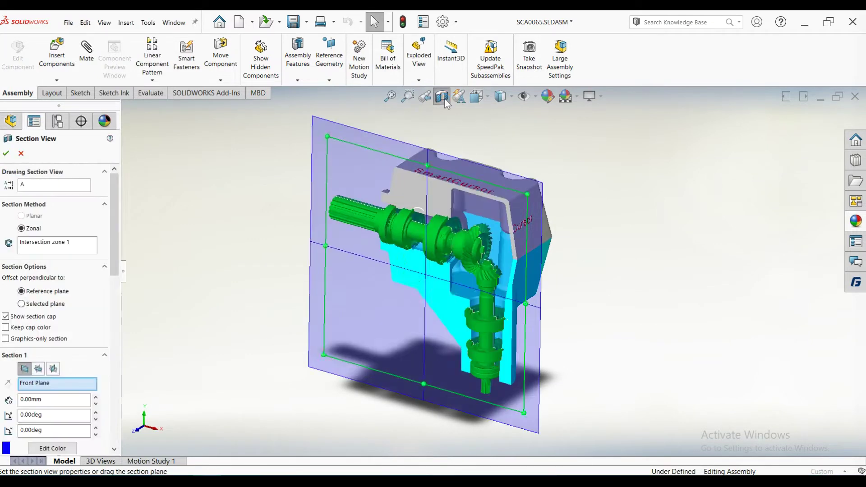
left_click_drag(118, 265, 120, 388)
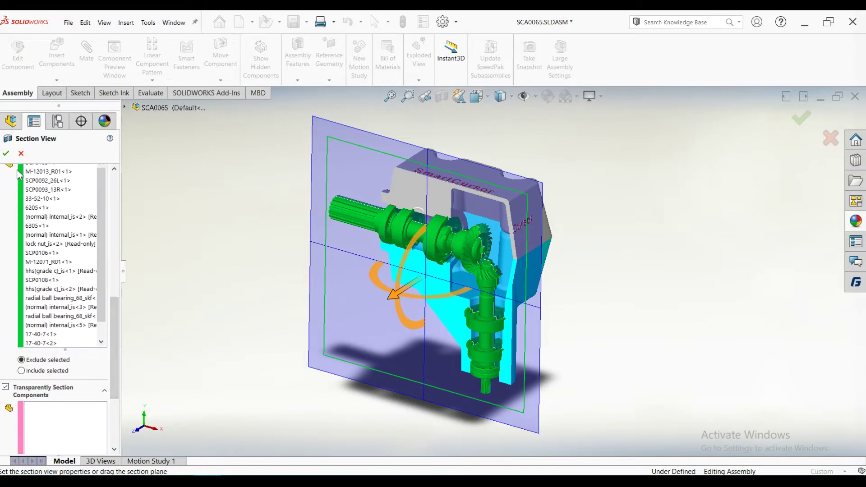
left_click(6, 154)
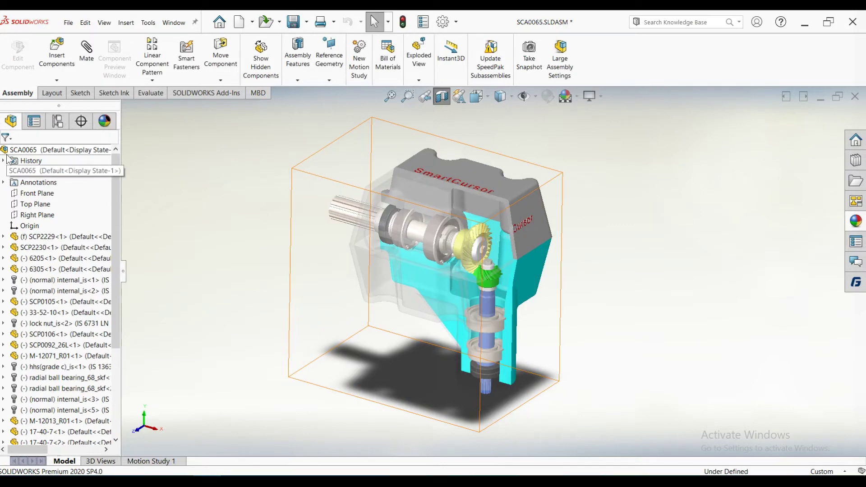
- Orbit the sectioned assembly and spin the input shaft about its axis
mouse_move(638, 232)
middle_mouse_down()
mouse_move(637, 258)
mouse_move(568, 305)
middle_mouse_up()
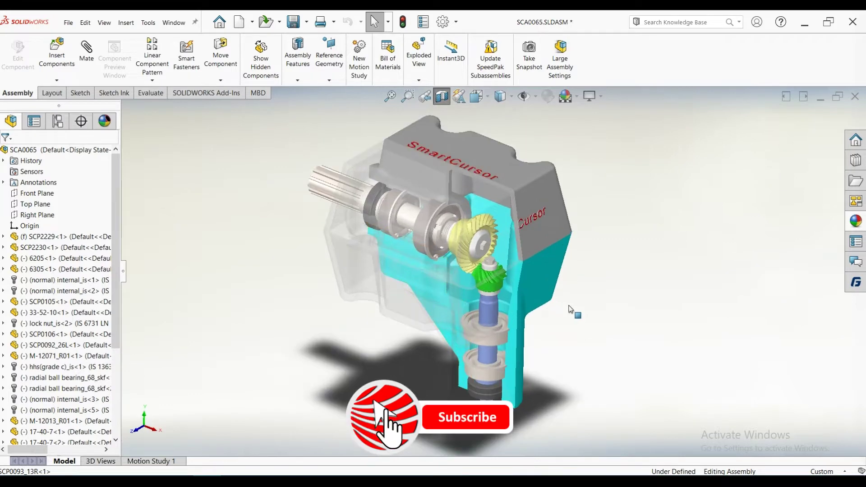
middle_click_drag(570, 309, 687, 375)
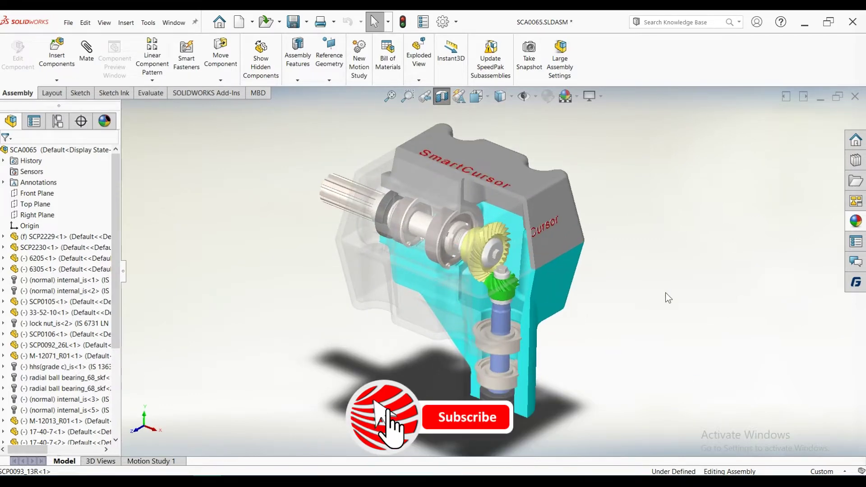
mouse_move(665, 293)
middle_mouse_down()
mouse_move(656, 253)
mouse_move(739, 223)
mouse_move(785, 246)
mouse_move(671, 243)
mouse_move(687, 248)
mouse_move(675, 251)
mouse_move(674, 307)
middle_mouse_up()
left_click(291, 217)
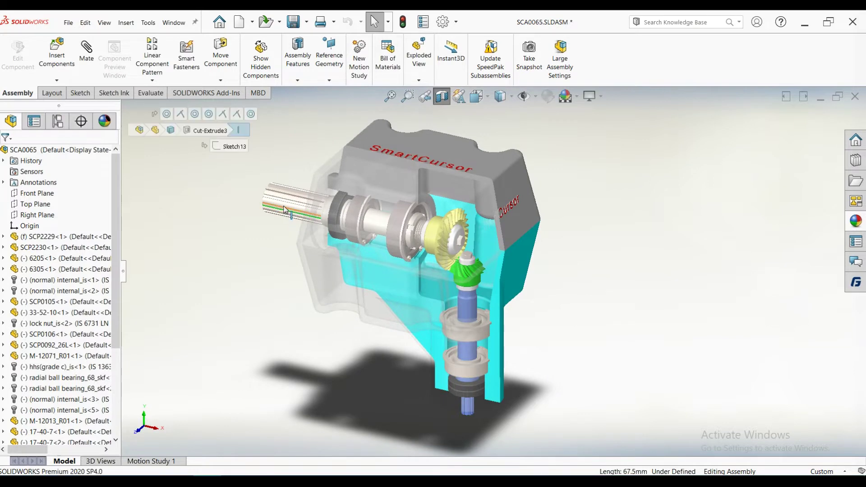
left_click_drag(291, 192, 288, 208)
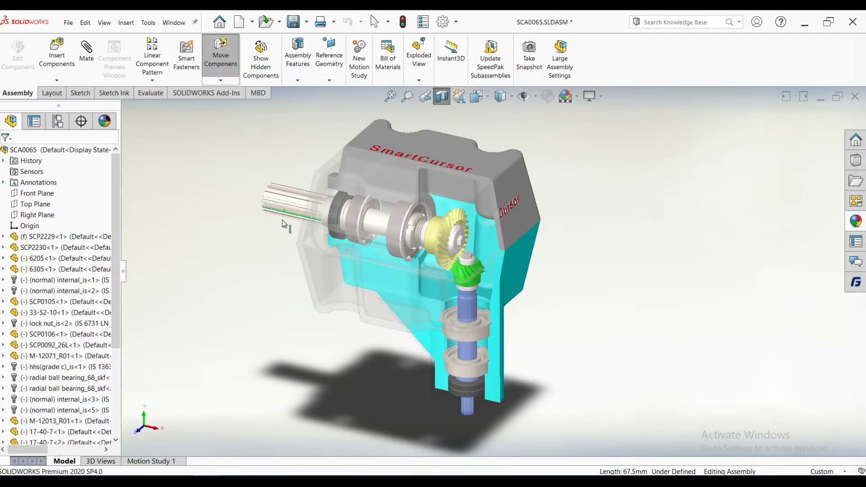
left_click_drag(282, 223, 289, 196)
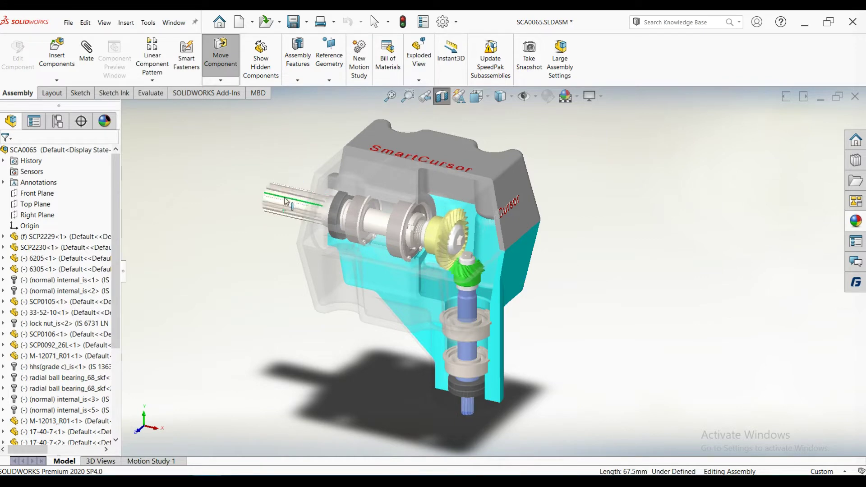
mouse_move(603, 236)
middle_mouse_down()
mouse_move(533, 228)
mouse_move(543, 292)
mouse_move(595, 244)
mouse_move(598, 253)
middle_mouse_up()
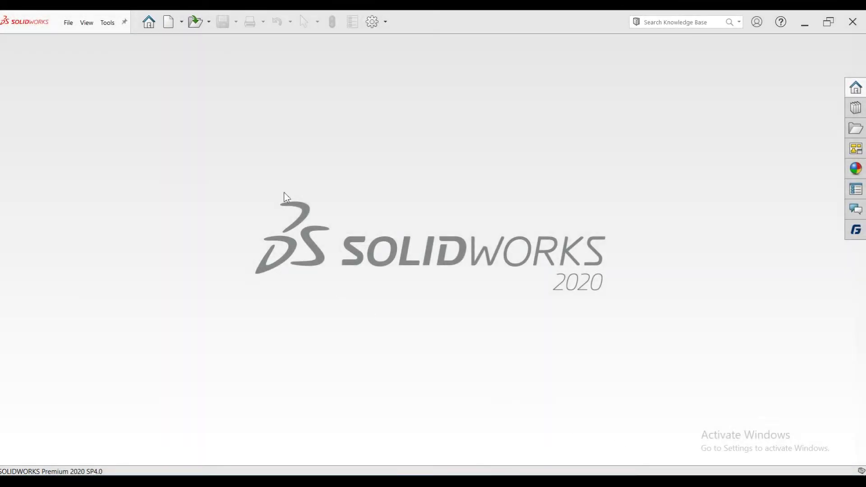
- Reopen SCA0065.SLDASM from the ISOMETRIC folder and orbit to a side view
left_click(209, 27)
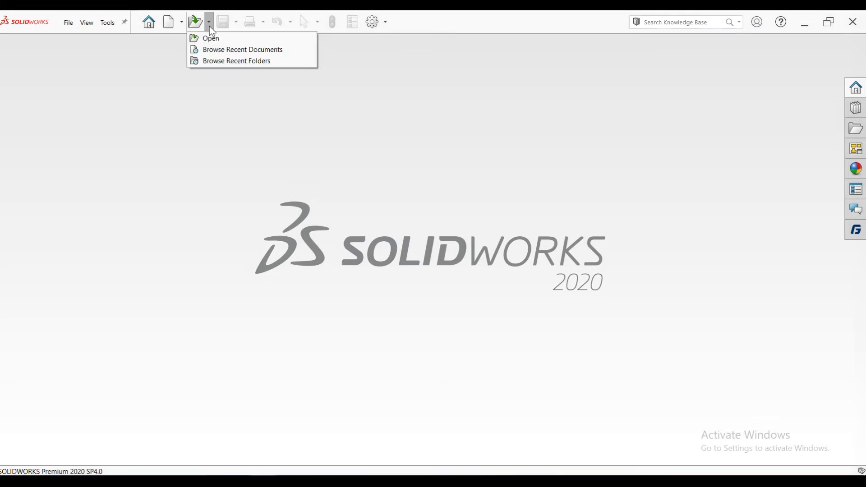
left_click(212, 39)
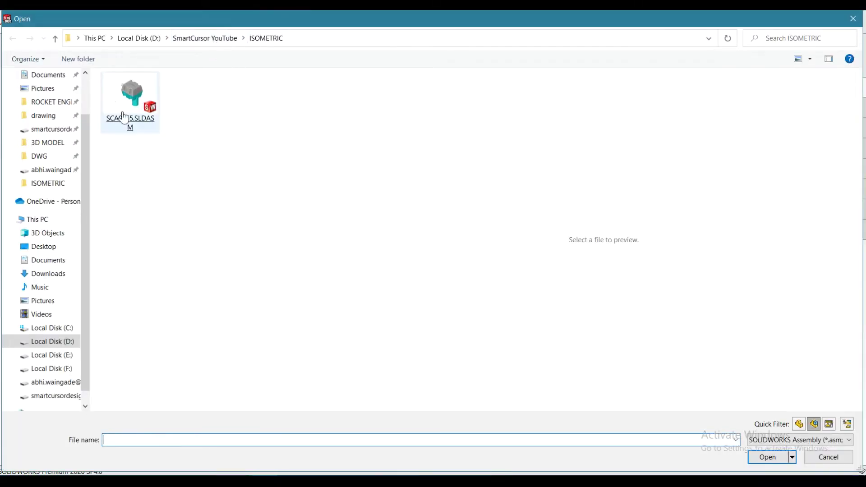
double_click(131, 95)
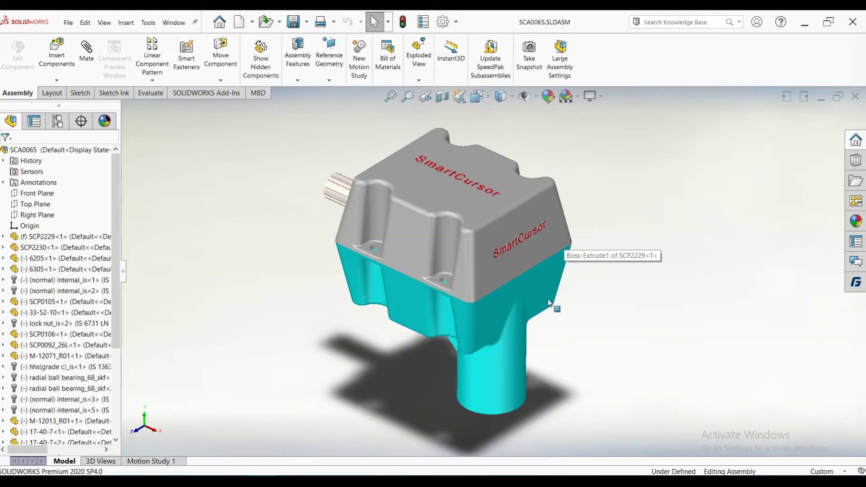
mouse_move(535, 342)
middle_mouse_down()
mouse_move(811, 285)
mouse_move(479, 326)
mouse_move(496, 279)
middle_mouse_up()
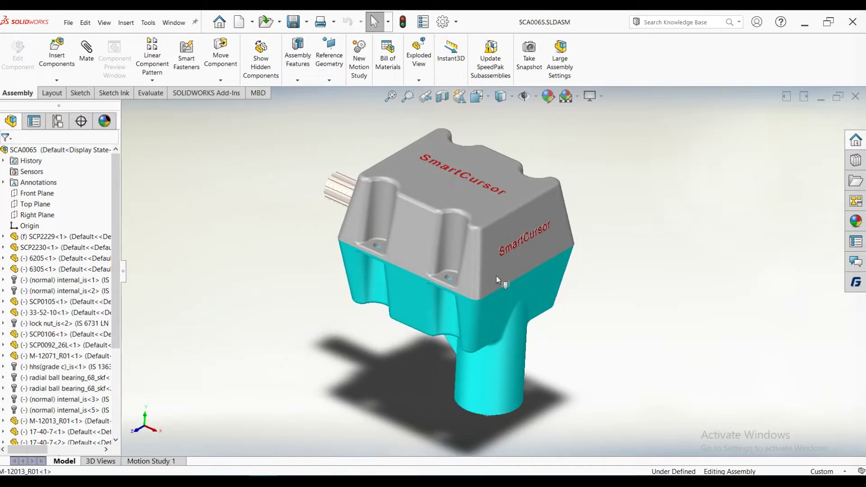
- Make the top cover and lower housing see-through to inspect the internals
left_click(496, 275)
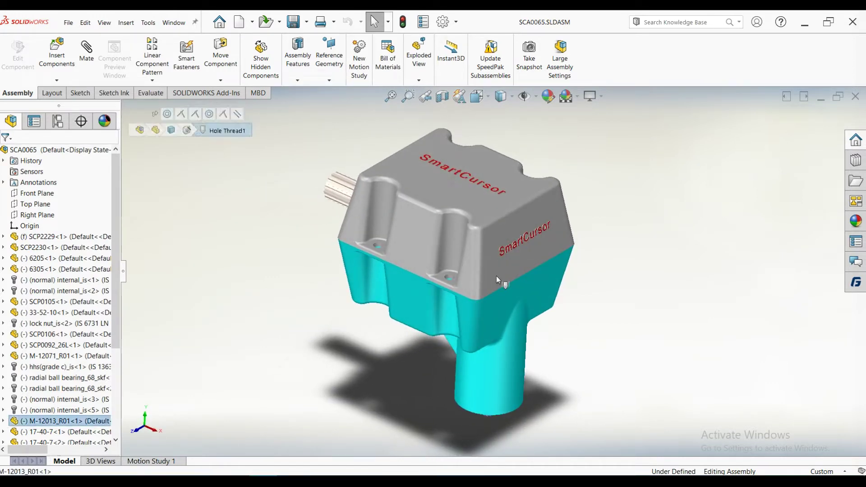
left_click(491, 210)
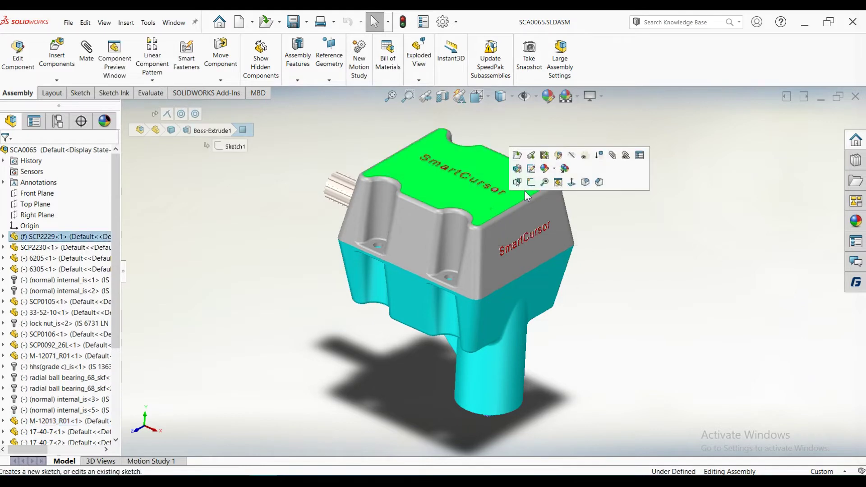
left_click(586, 157)
left_click(555, 291)
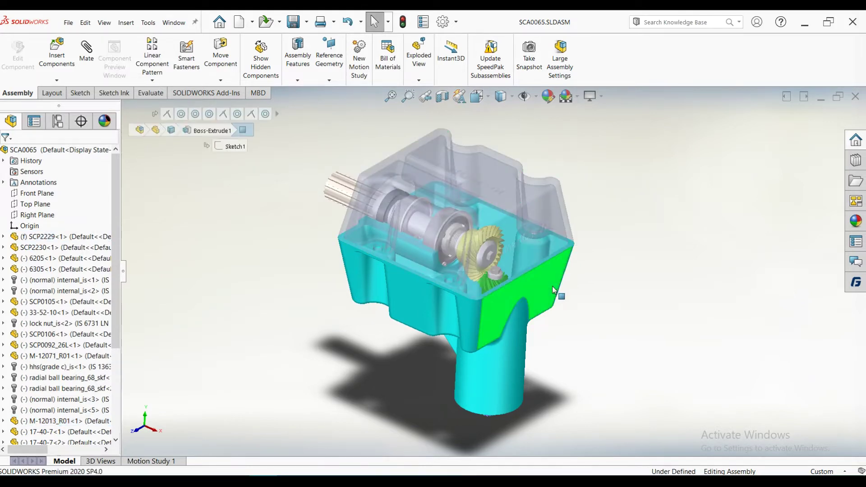
left_click(649, 235)
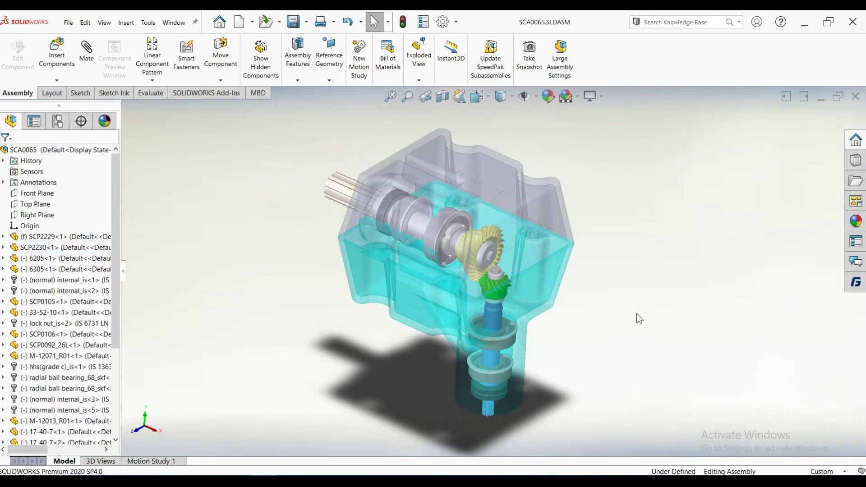
middle_click_drag(618, 333, 620, 317)
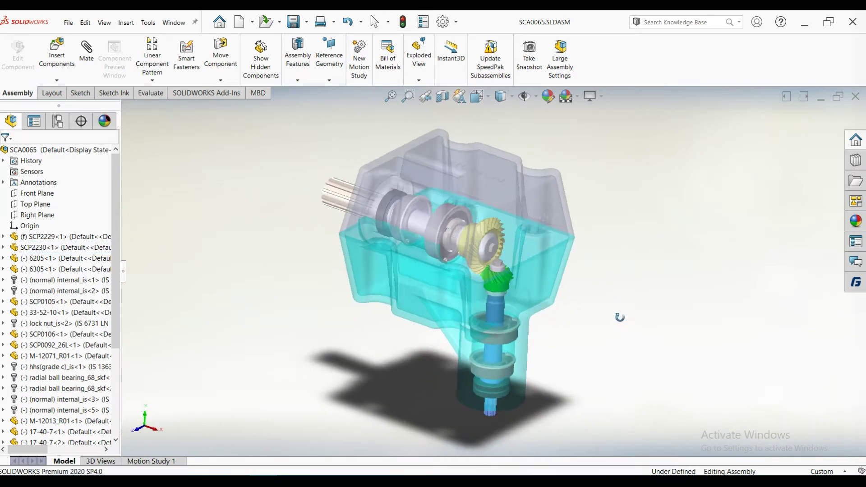
- Restore both housings to opaque and hide the top cover SCP2229
left_click(544, 199)
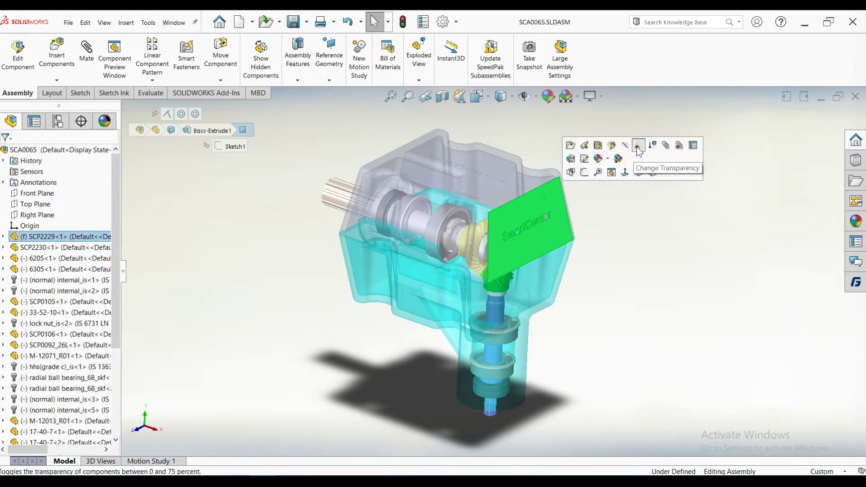
left_click(638, 146)
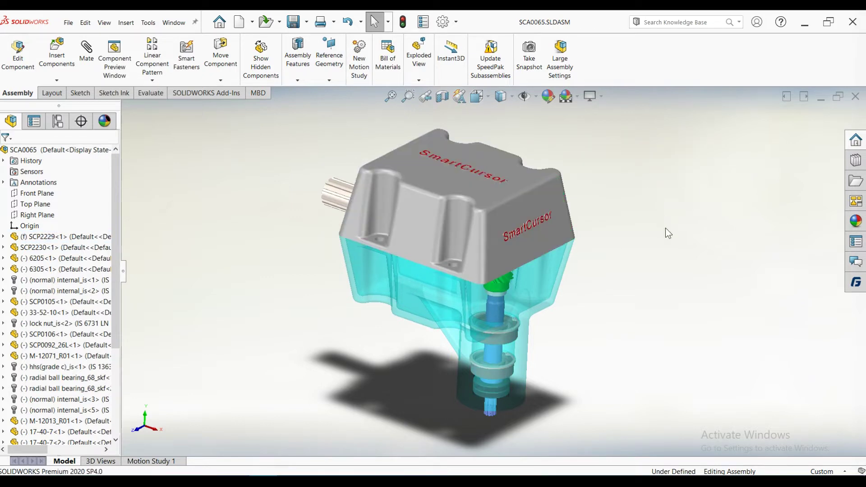
left_click(547, 272)
left_click(640, 223)
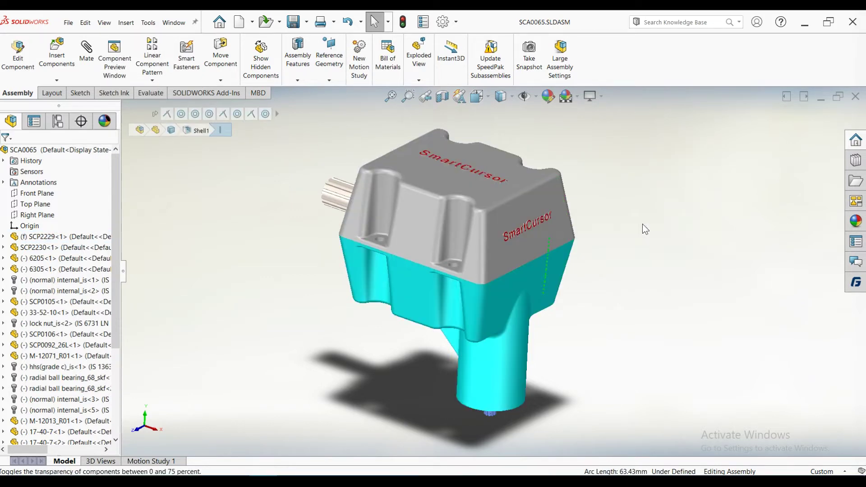
left_click(561, 236)
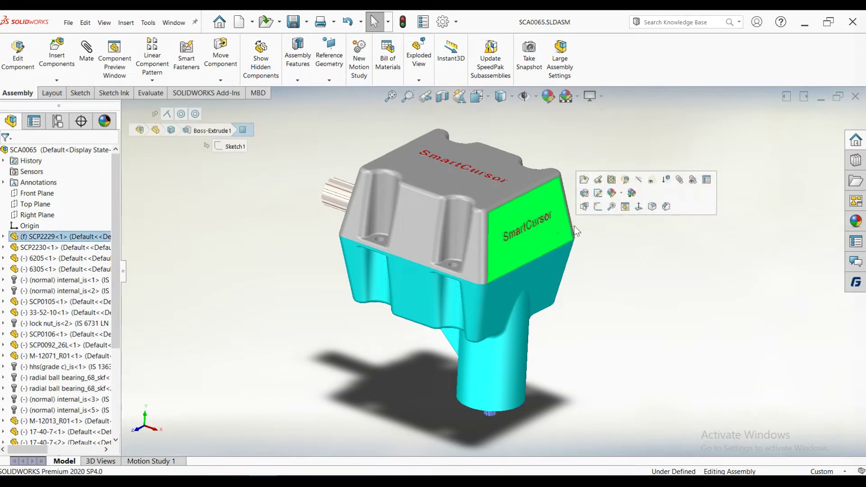
left_click(639, 181)
scroll(569, 274, "down", 2)
- Zoom in to a low side view and turn the input shaft and its gear
scroll(555, 288, "down", 3)
scroll(539, 304, "down", 3)
scroll(532, 262, "down", 2)
scroll(357, 135, "up", 5)
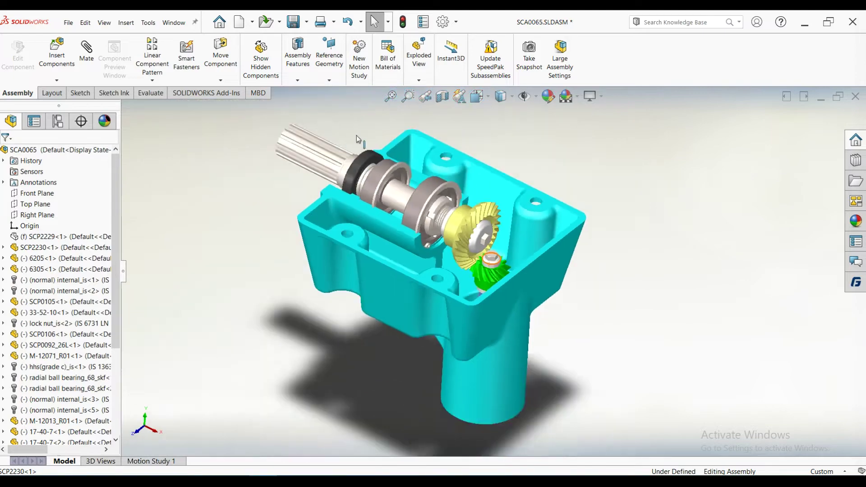
scroll(502, 263, "down", 5)
scroll(512, 285, "down", 2)
scroll(512, 285, "down", 2)
mouse_move(513, 290)
middle_mouse_down()
mouse_move(487, 235)
mouse_move(548, 340)
mouse_move(402, 275)
middle_mouse_up()
scroll(402, 276, "up", 2)
left_click_drag(327, 194, 345, 169)
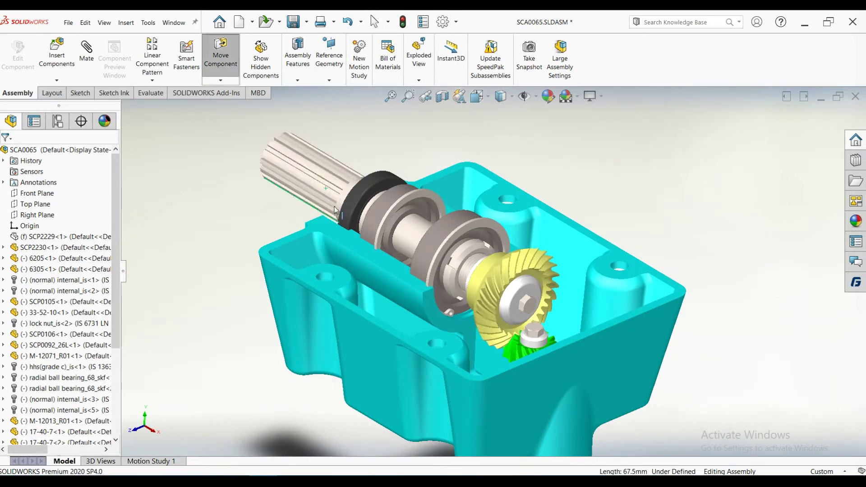
left_click_drag(345, 170, 324, 156)
- Hide the cyan lower housing SCP2230, leaving only the gear train visible
scroll(485, 266, "up", 2)
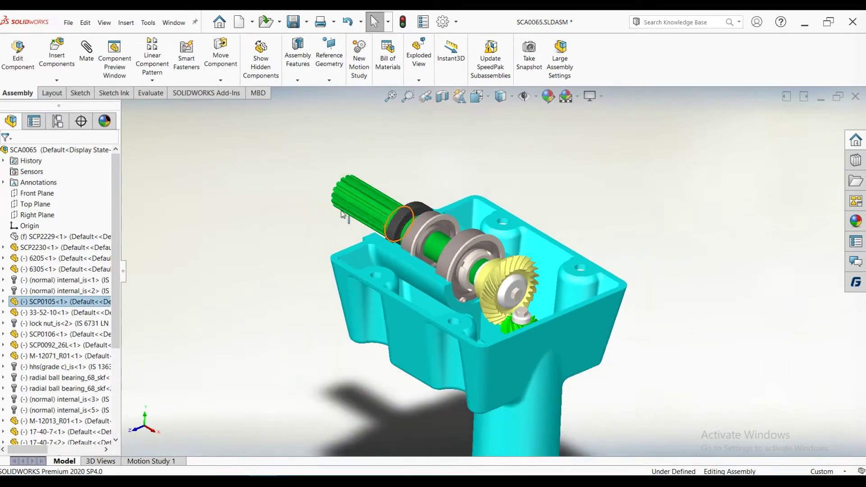
left_click(564, 357)
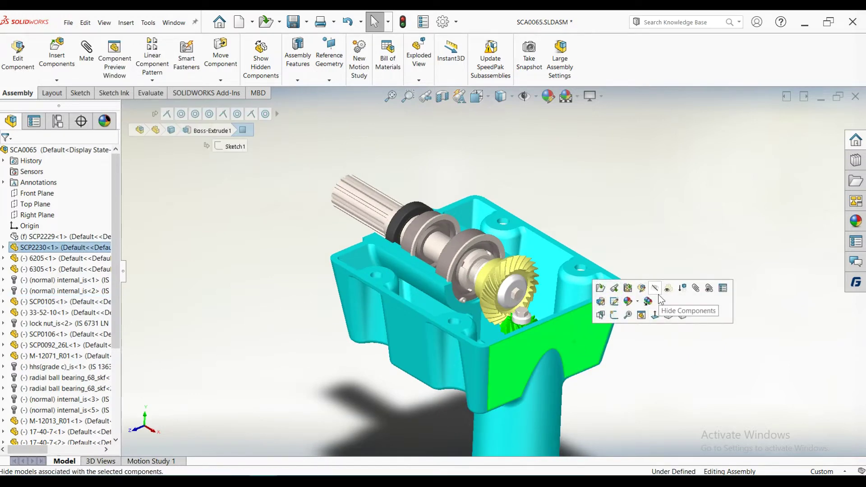
left_click(656, 293)
mouse_move(647, 323)
middle_mouse_down()
mouse_move(570, 252)
mouse_move(529, 298)
middle_mouse_up()
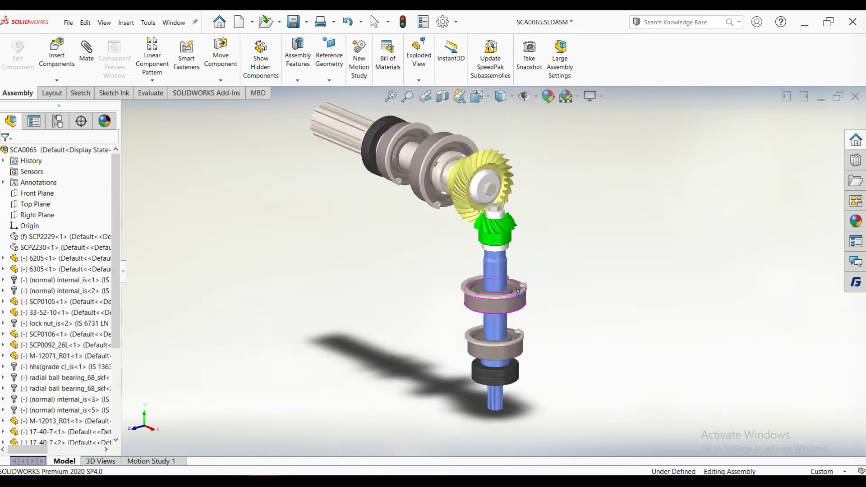
right_click(575, 254)
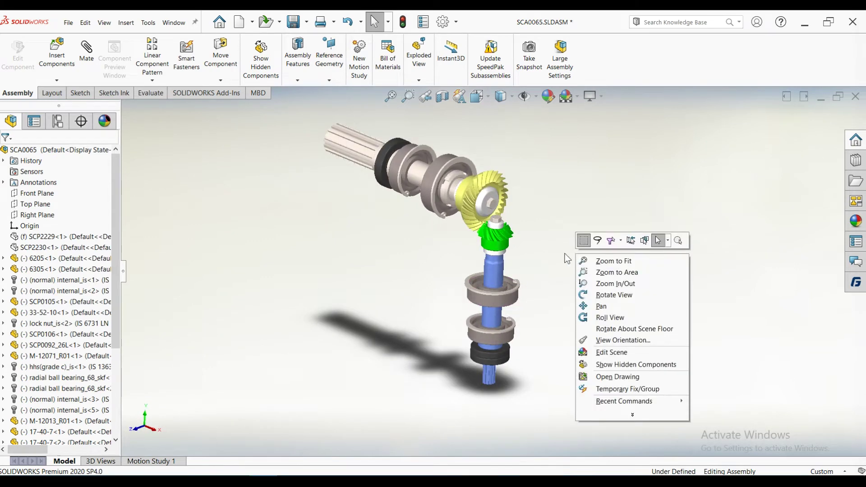
left_click(630, 366)
left_click_drag(623, 375, 271, 142)
left_click(182, 112)
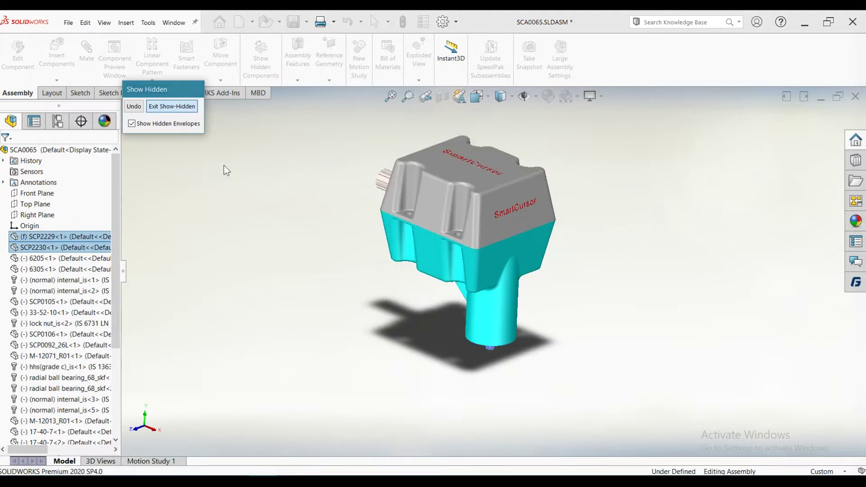
mouse_move(467, 208)
middle_mouse_down()
mouse_move(625, 199)
mouse_move(488, 222)
mouse_move(464, 241)
middle_mouse_up()
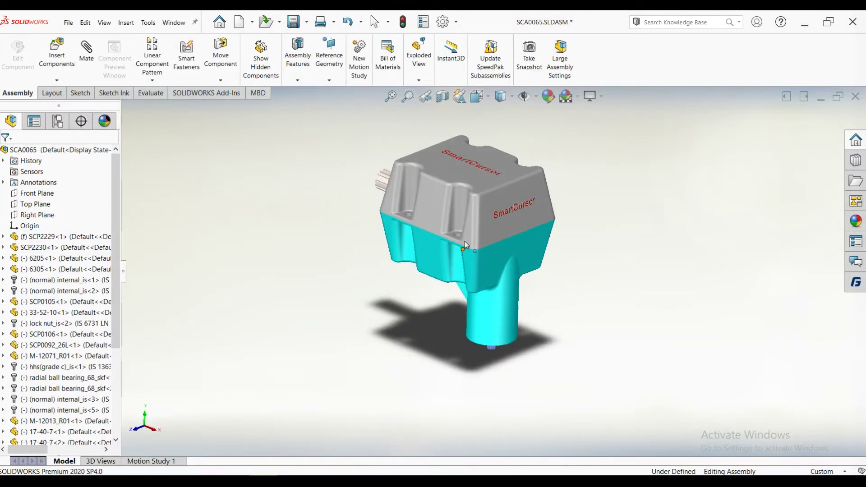
scroll(491, 216, "down", 3)
middle_click_drag(509, 315, 517, 331)
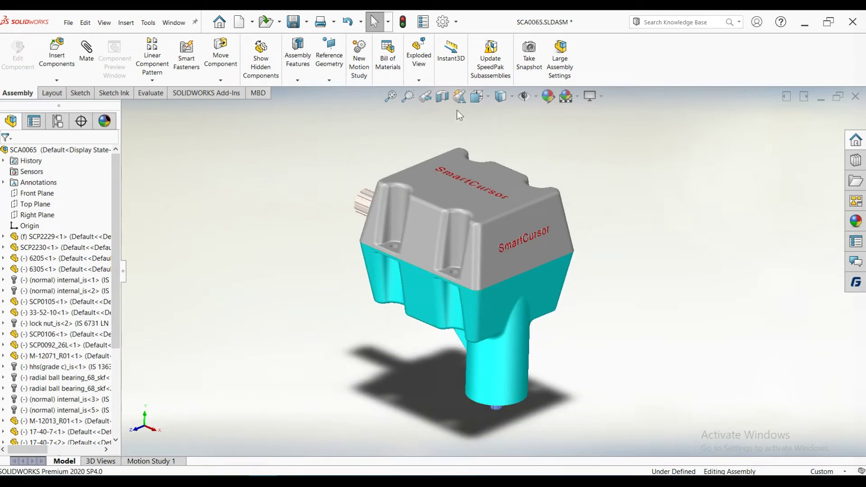
- Start a Front Plane section view with Section by Component turned on
left_click(443, 100)
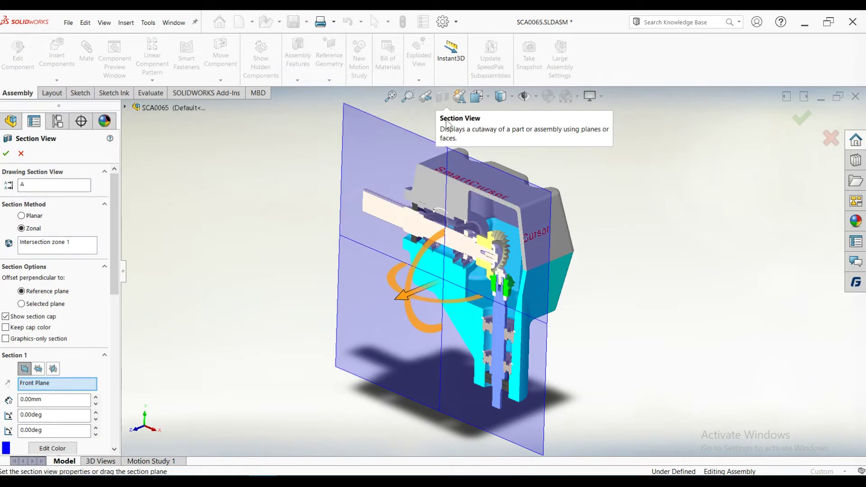
middle_click_drag(522, 244, 555, 253)
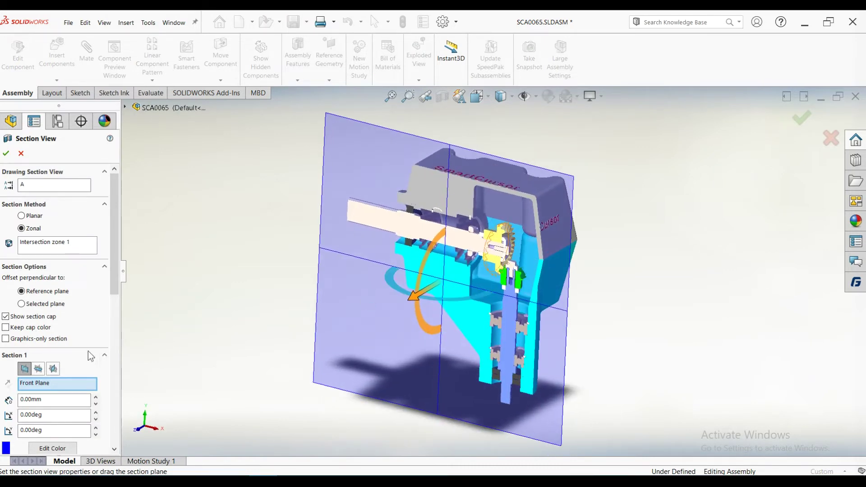
left_click_drag(115, 275, 118, 362)
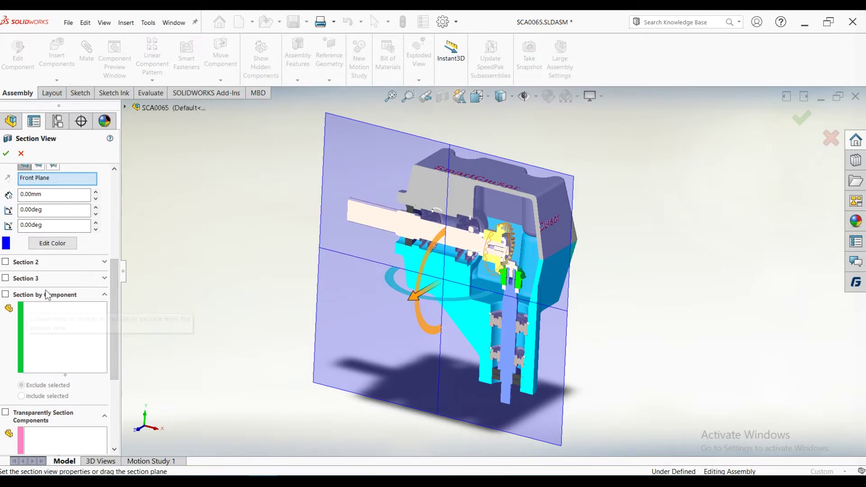
left_click(6, 295)
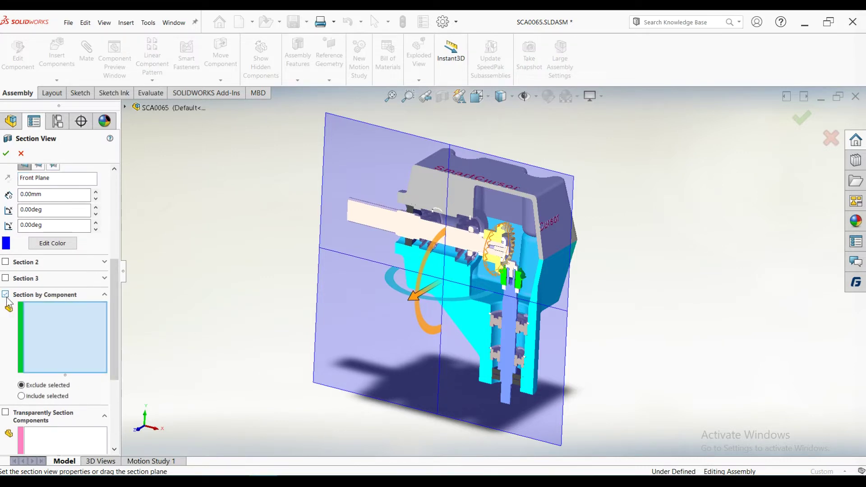
scroll(391, 238, "down", 3)
scroll(451, 239, "down", 4)
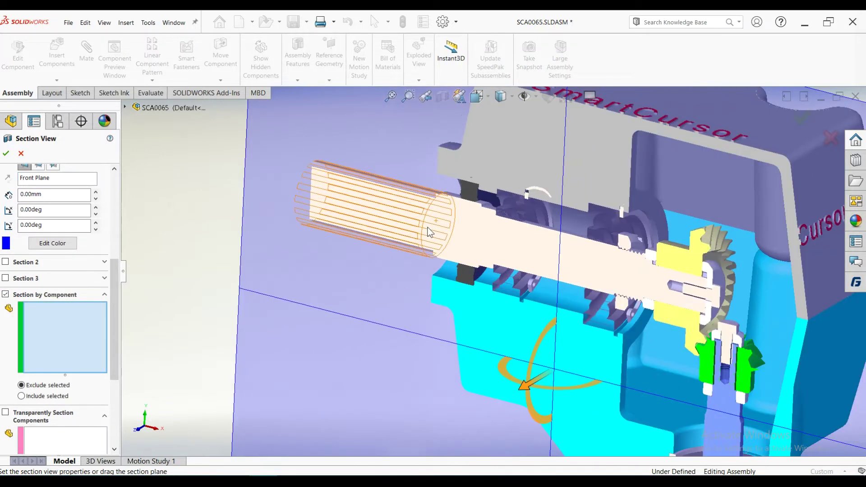
- Exclude the ring, shaft SCP0105, bearings 6205 and 6305, internal_is parts and lock nut from the cut
left_click(487, 243)
scroll(494, 242, "down", 2)
scroll(500, 235, "down", 2)
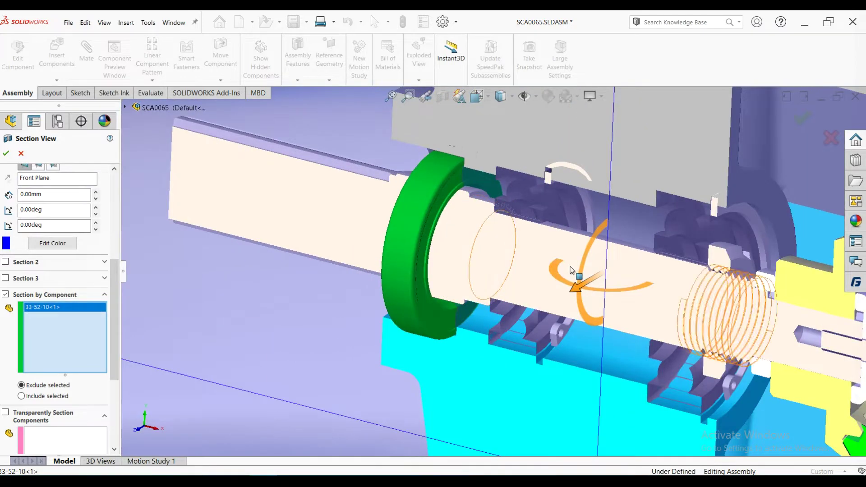
left_click(282, 178)
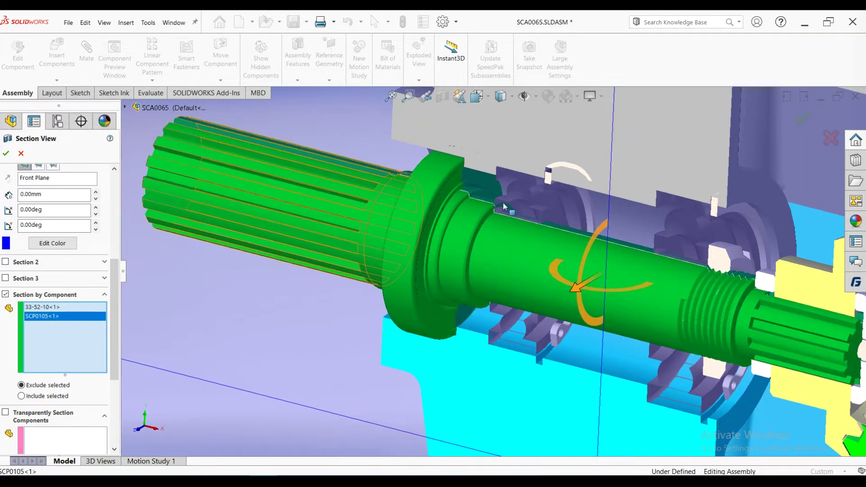
scroll(518, 205, "down", 2)
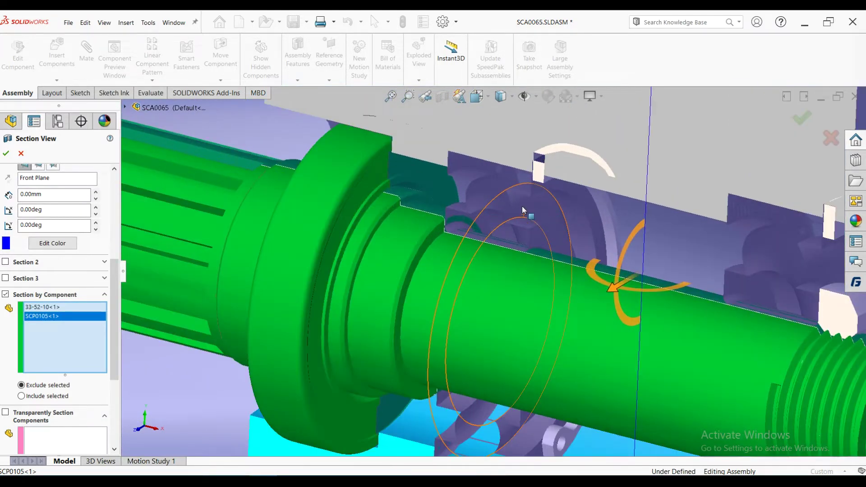
left_click(463, 180)
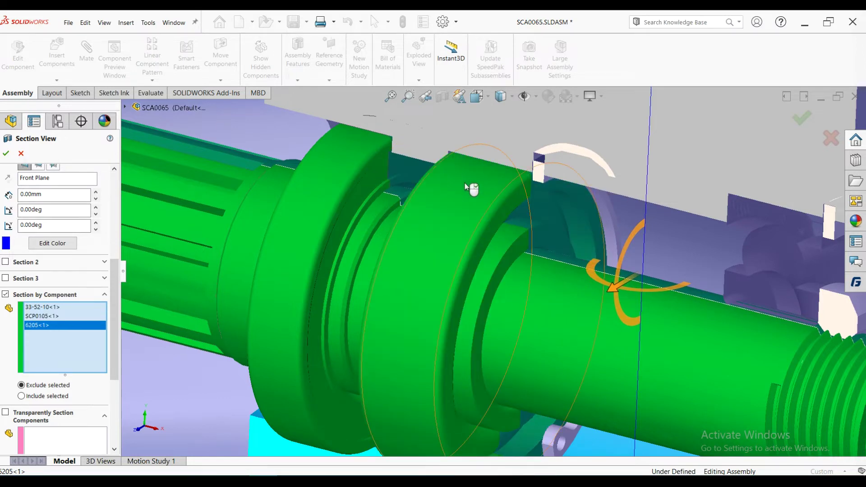
left_click(541, 178)
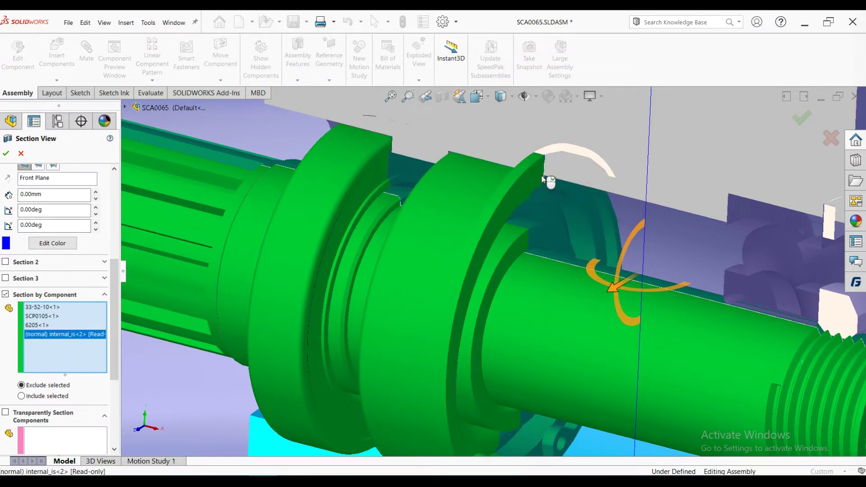
scroll(653, 299, "up", 2)
scroll(653, 298, "up", 2)
scroll(540, 289, "down", 2)
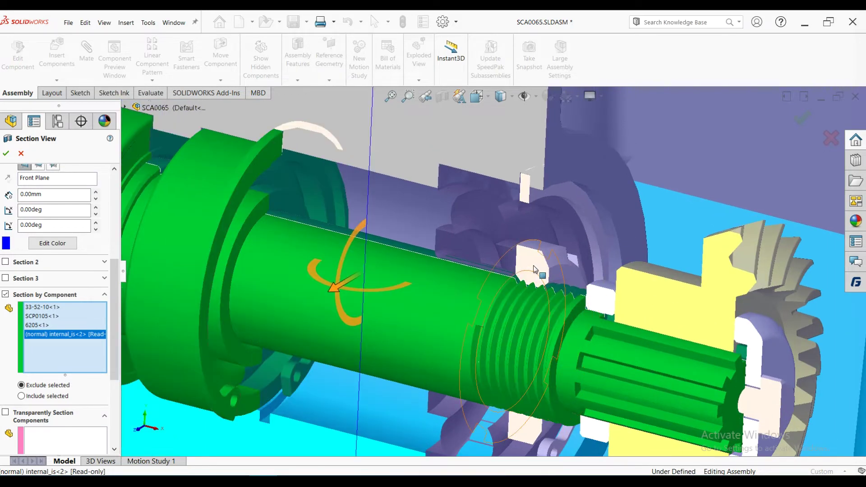
left_click(534, 267)
left_click(484, 215)
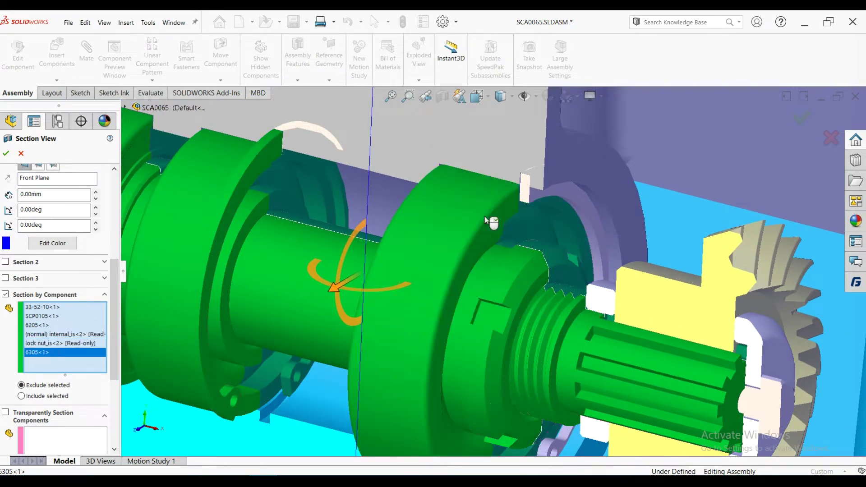
left_click(526, 195)
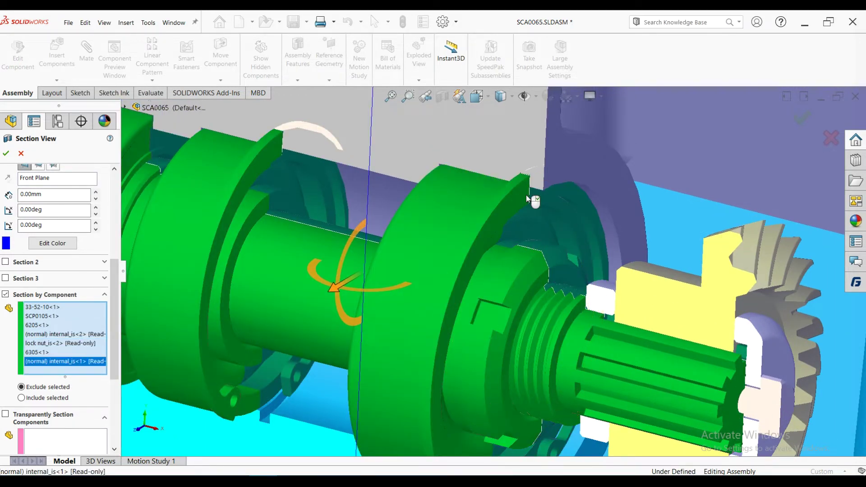
- Exclude SCP0106, gear SCP0092_26L, M-12071_R01, both hhs bolts, SCP0108 and SCP0093_13R
scroll(692, 345, "down", 2)
left_click(456, 246)
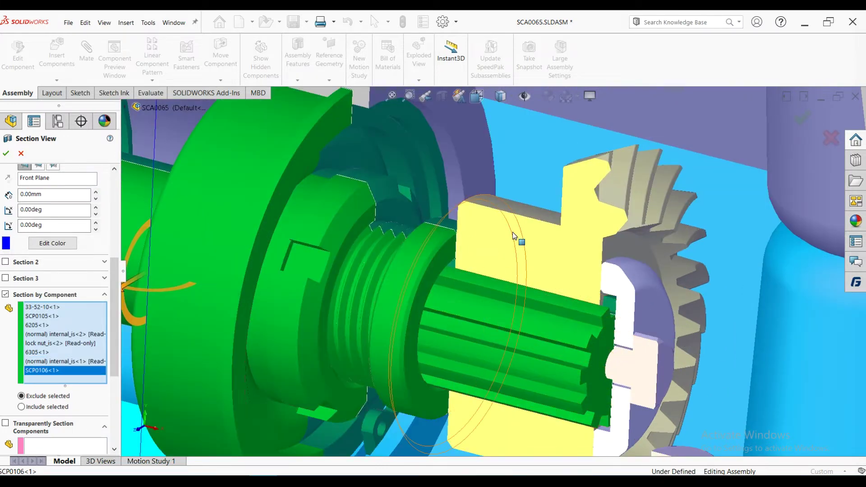
left_click(515, 236)
left_click(650, 310)
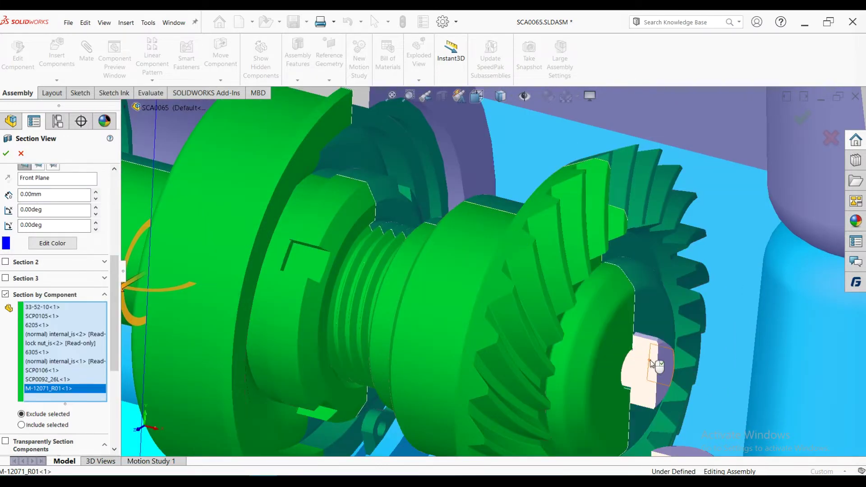
left_click(653, 361)
scroll(579, 405, "down", 2)
scroll(615, 333, "down", 2)
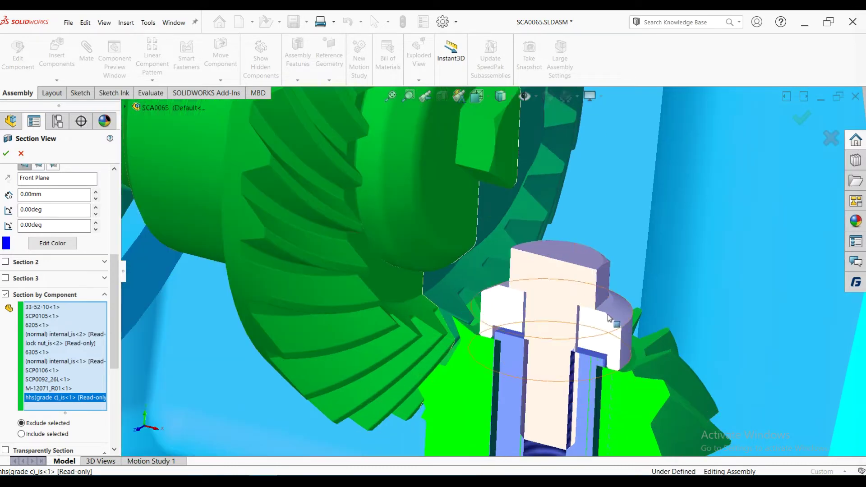
left_click(586, 265)
left_click(590, 369)
scroll(526, 422, "down", 2)
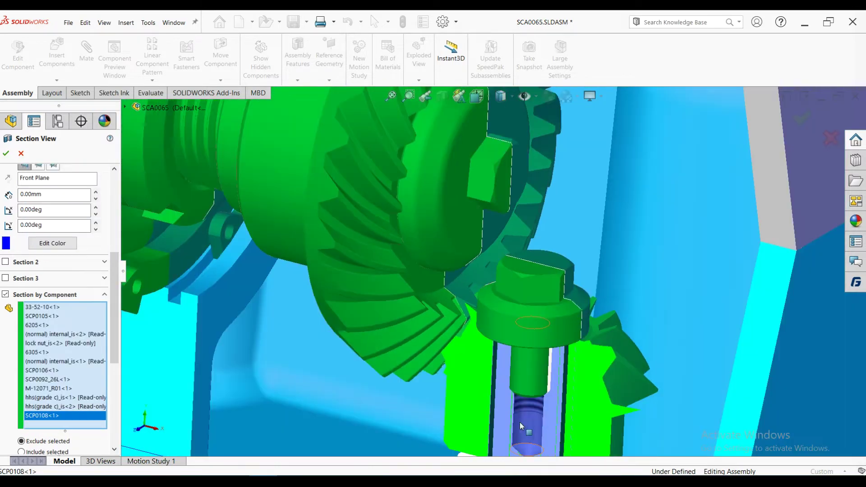
left_click(507, 409)
- Exclude SCP0107, M-12013_R01, the remaining bearings and the upper shaft from the cut
scroll(507, 409, "up", 3)
scroll(512, 402, "down", 3)
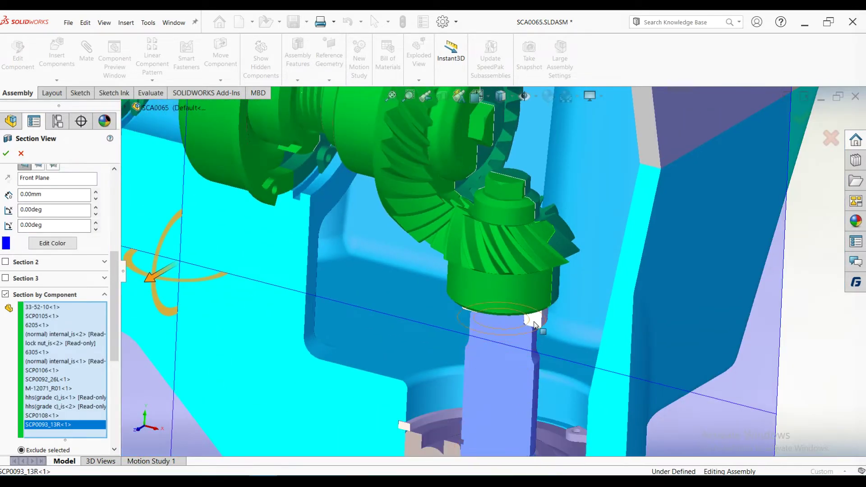
left_click(535, 326)
left_click(513, 378)
scroll(514, 378, "down", 3)
scroll(514, 316, "down", 2)
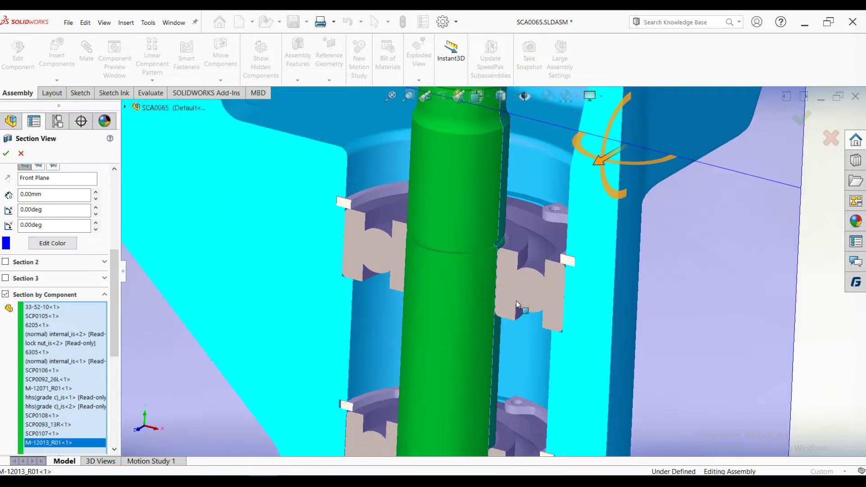
left_click(513, 294)
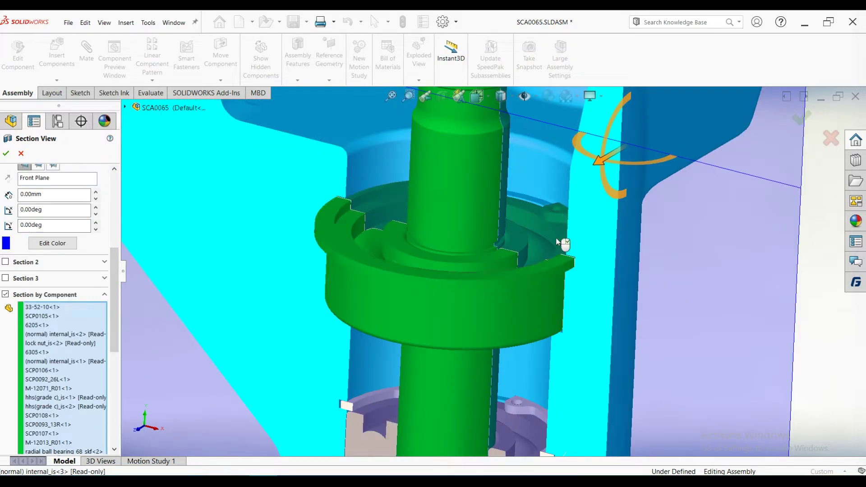
scroll(473, 398, "up", 2)
left_click(519, 343)
scroll(518, 333, "down", 3)
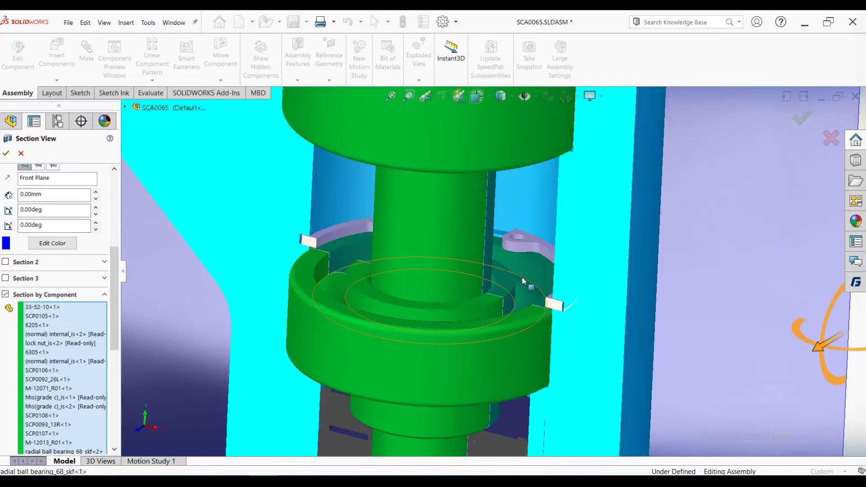
left_click(526, 243)
scroll(478, 350, "up", 4)
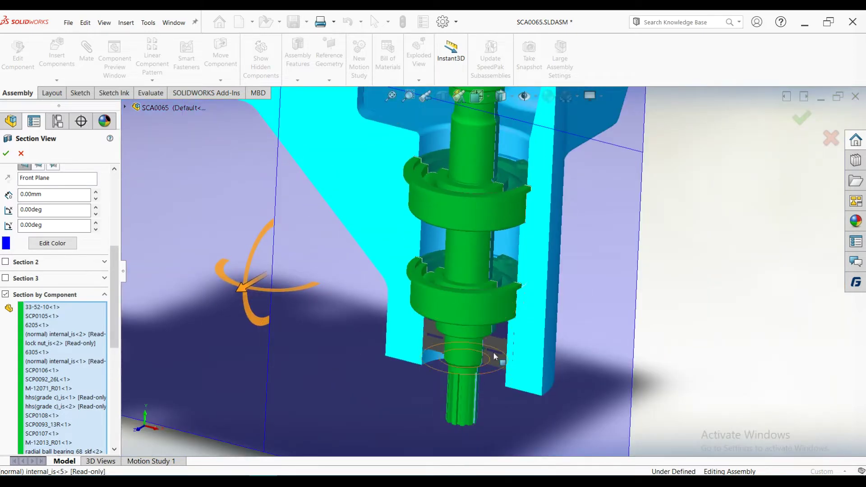
left_click(497, 351)
scroll(427, 248, "up", 5)
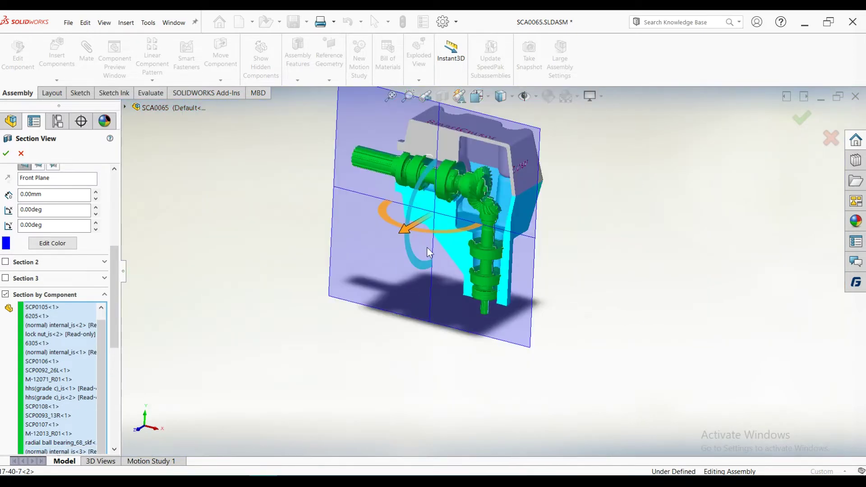
- Section unlisted components transparently at 0.85 transparency and apply the section view
scroll(427, 252, "down", 2)
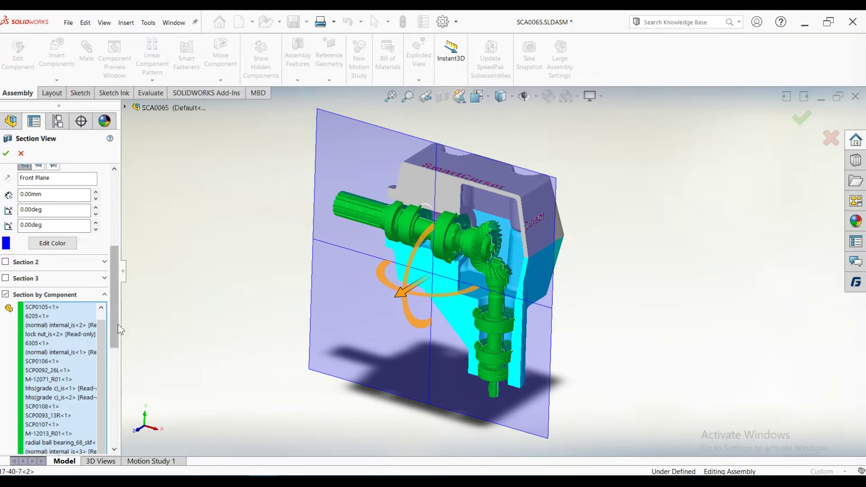
left_click_drag(116, 324, 112, 402)
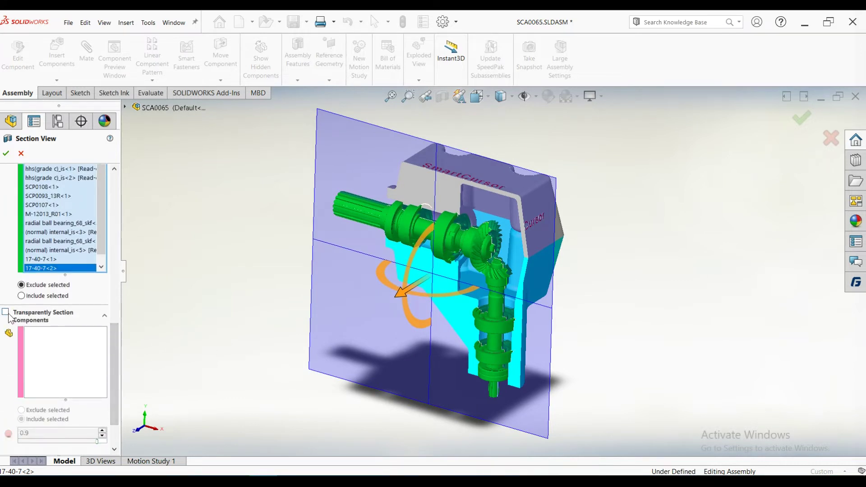
left_click(6, 313)
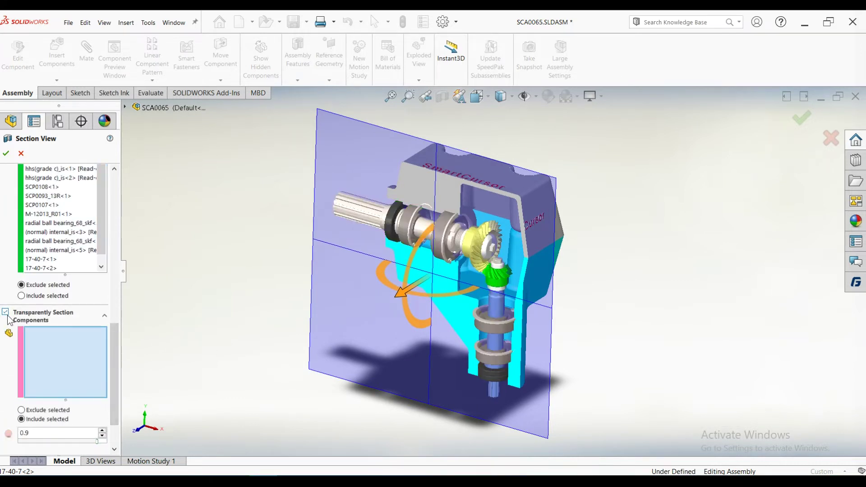
left_click(44, 412)
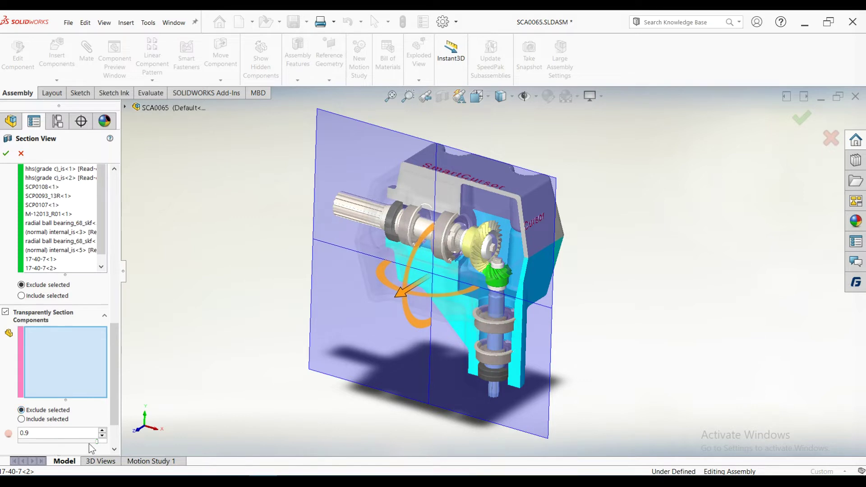
left_click_drag(97, 442, 87, 442)
mouse_move(83, 445)
left_mouse_down()
mouse_move(113, 447)
mouse_move(63, 450)
mouse_move(98, 450)
left_mouse_up()
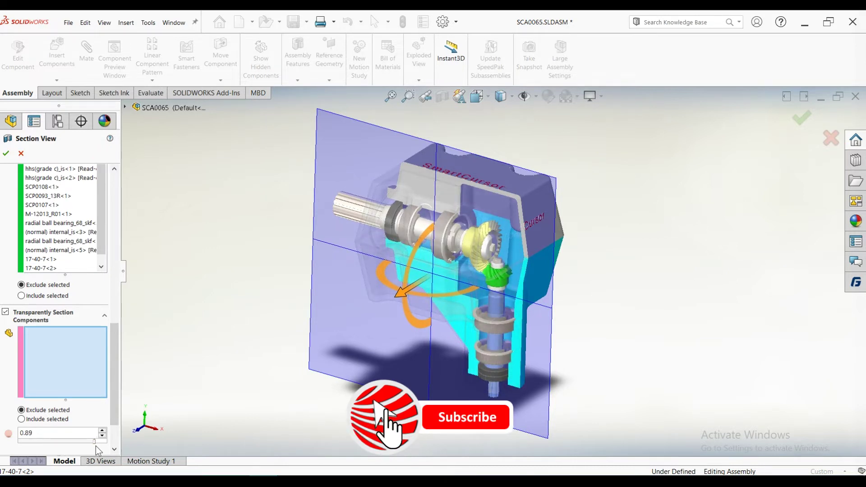
left_click(6, 155)
- Turn the input shaft and bevel gears to a new position with Move Component
mouse_move(638, 324)
middle_mouse_down()
mouse_move(428, 221)
mouse_move(558, 207)
mouse_move(410, 228)
middle_mouse_up()
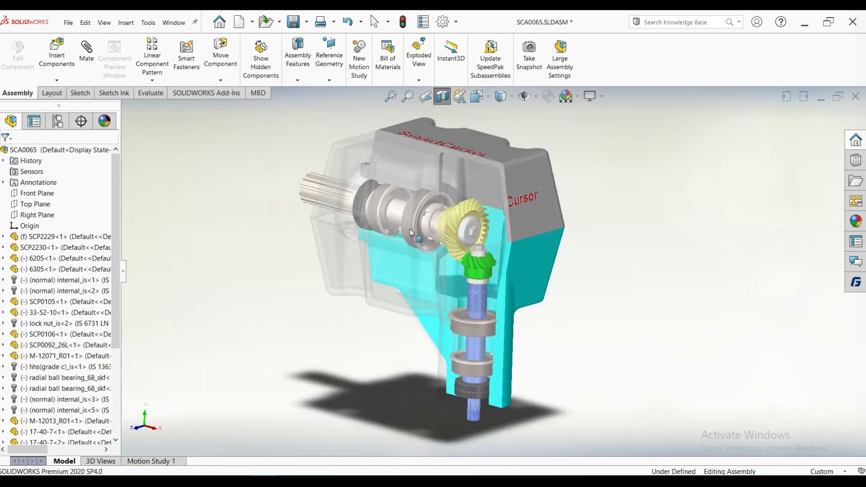
left_click_drag(310, 191, 318, 175)
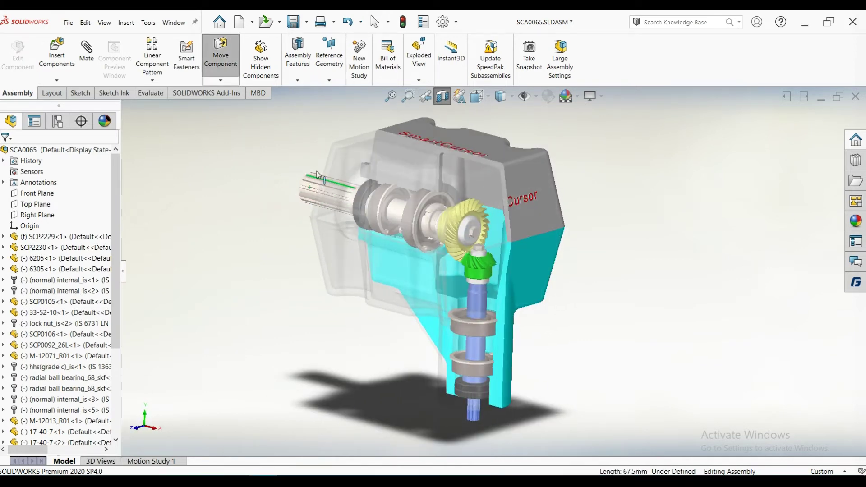
mouse_move(320, 214)
left_mouse_down()
mouse_move(268, 197)
mouse_move(280, 165)
left_mouse_up()
left_click_drag(296, 203, 285, 160)
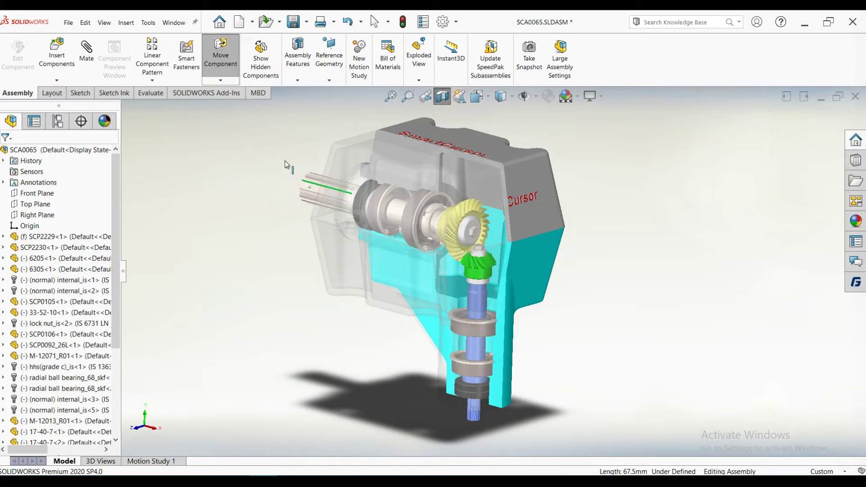
key("Escape")
- Zoom and orbit to inspect the gears, then return to the isometric view
scroll(462, 216, "down", 2)
scroll(462, 216, "down", 2)
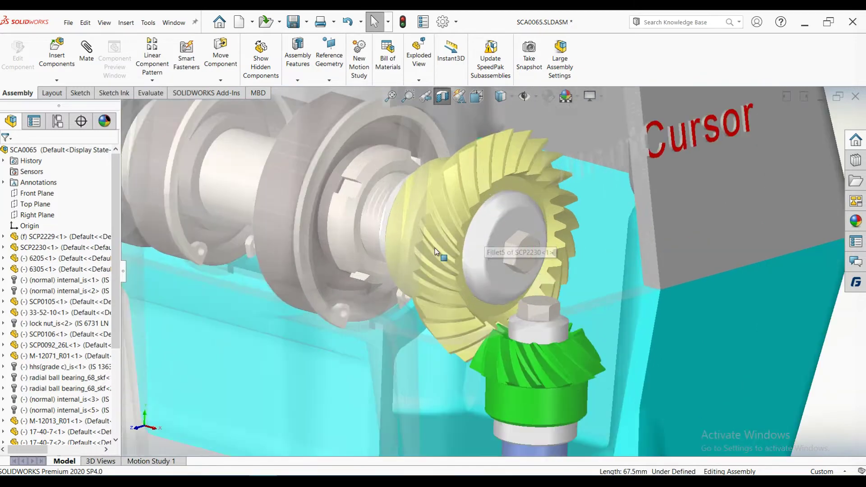
scroll(458, 218, "down", 2)
scroll(452, 222, "down", 2)
scroll(446, 225, "down", 1)
mouse_move(447, 224)
middle_mouse_down()
mouse_move(393, 275)
mouse_move(518, 354)
mouse_move(397, 281)
middle_mouse_up()
key("ctrl+7")
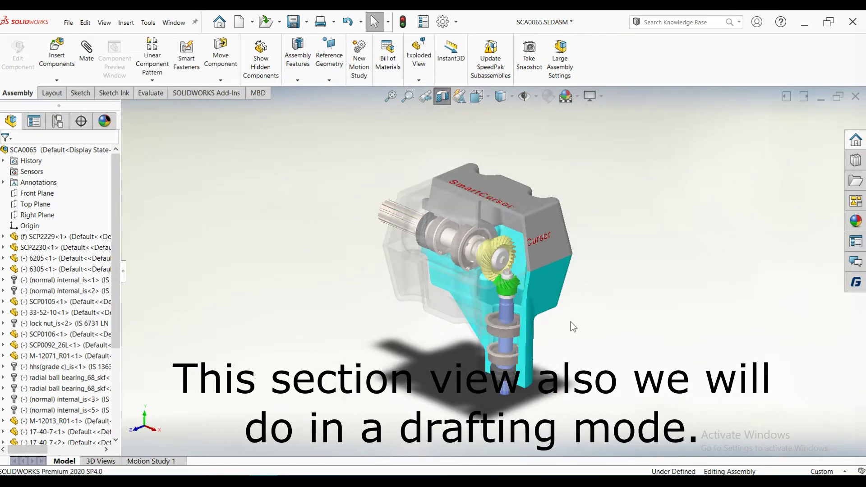
scroll(570, 321, "down", 2)
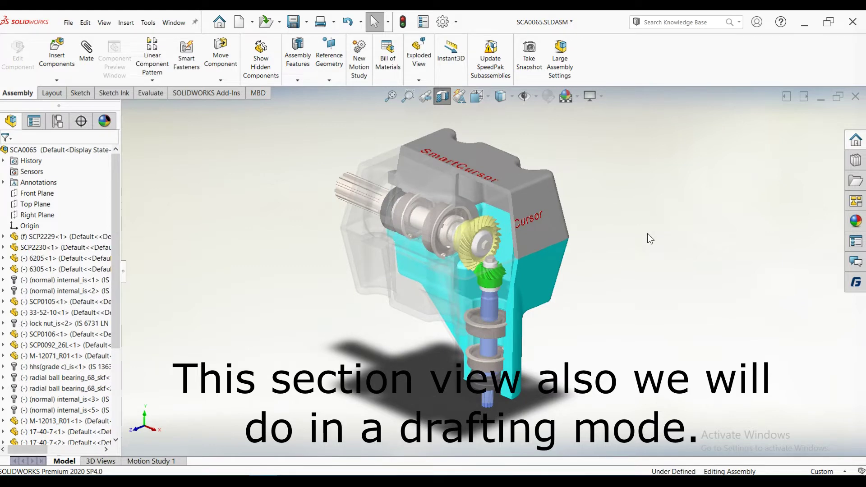
middle_click_drag(590, 227, 599, 225)
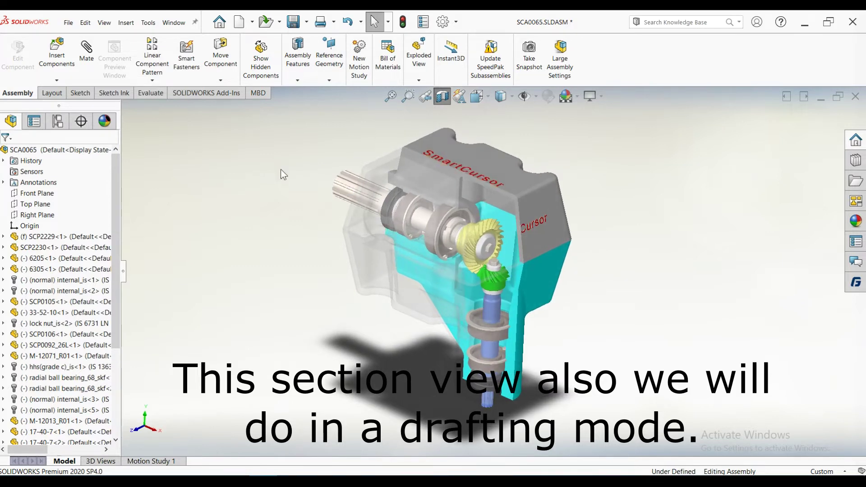
- Open the gearbox's existing drawing via Make Drawing from Assembly
left_click(71, 29)
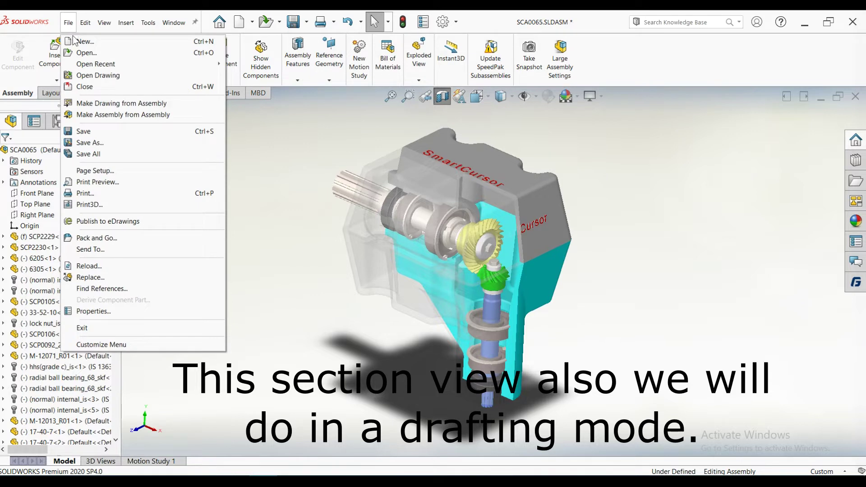
left_click(101, 104)
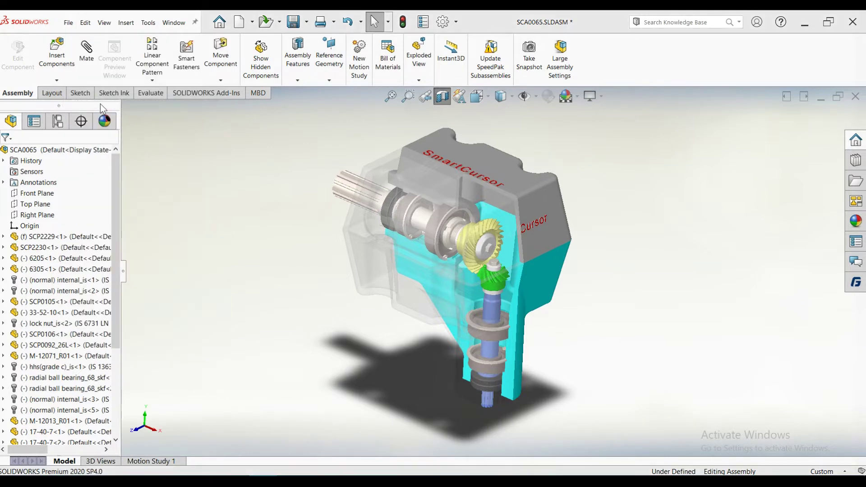
left_click(464, 247)
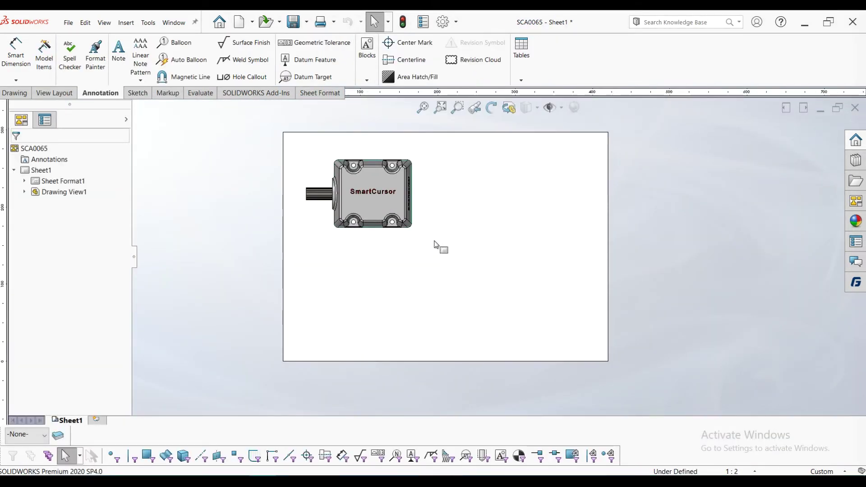
scroll(435, 245, "down", 3)
scroll(403, 228, "down", 2)
scroll(518, 276, "up", 4)
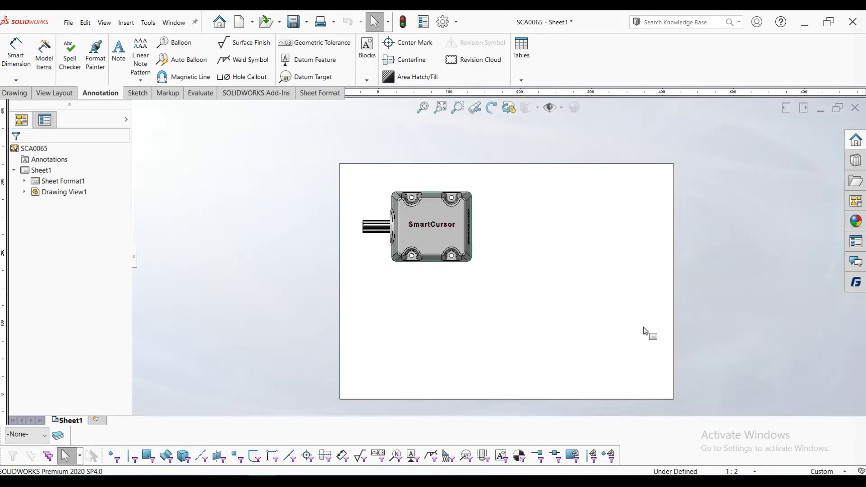
scroll(647, 333, "down", 1)
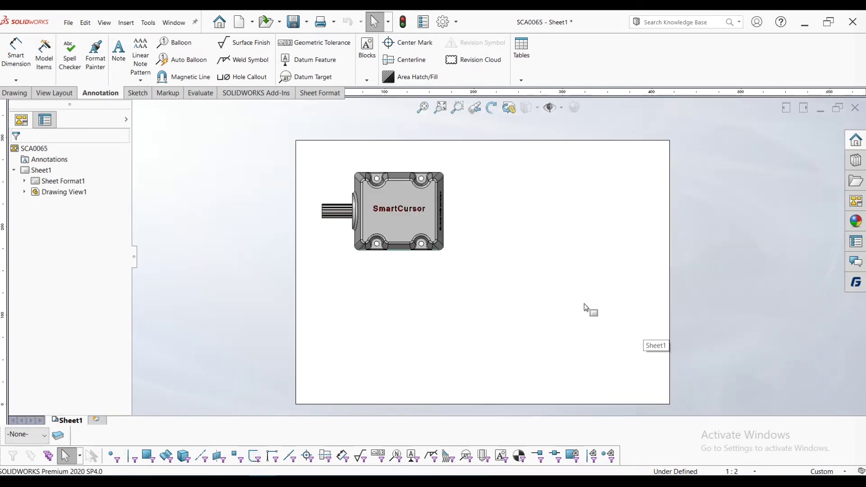
- Draw a horizontal section cutting line through the shaft in the front view, excluding fasteners
left_click(53, 94)
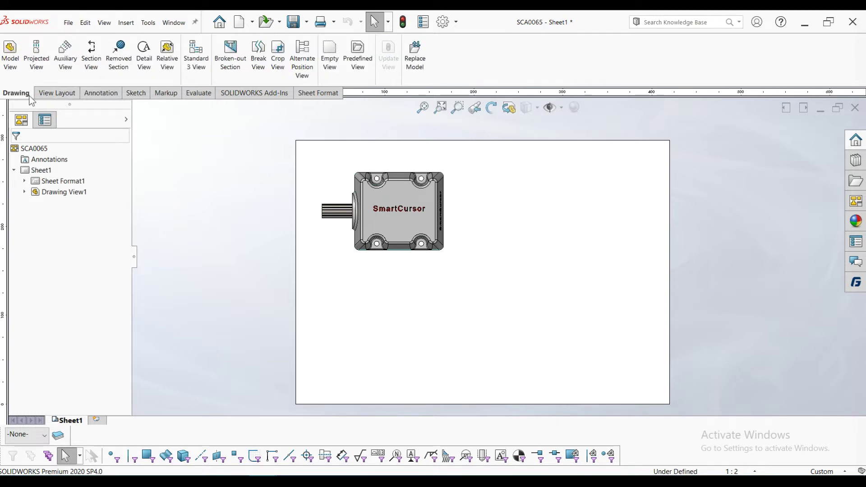
left_click(91, 58)
scroll(420, 222, "down", 3)
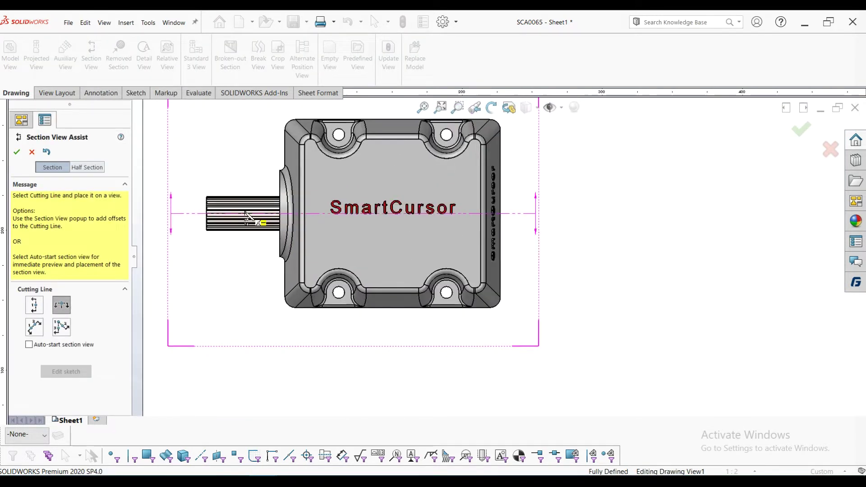
scroll(247, 216, "down", 1)
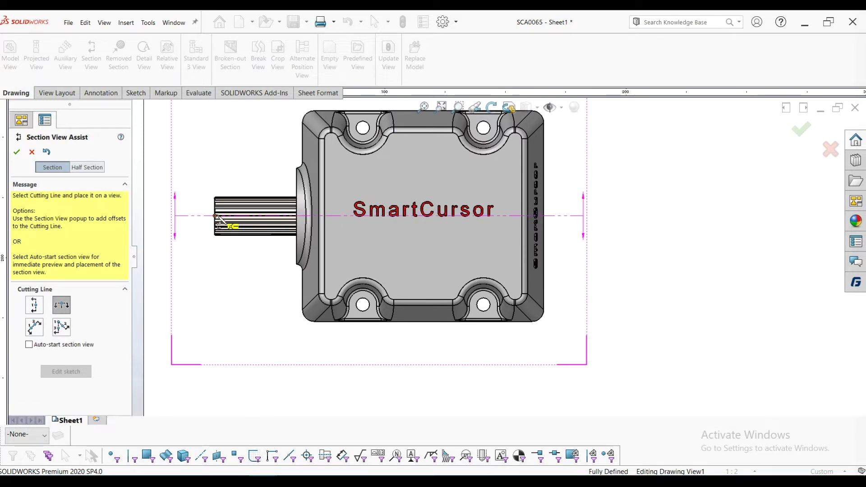
left_click(219, 220)
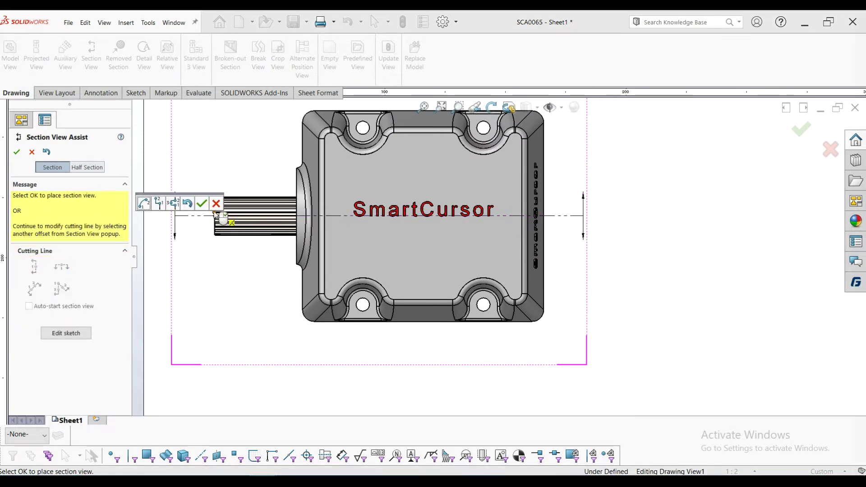
left_click(201, 204)
scroll(581, 290, "up", 5)
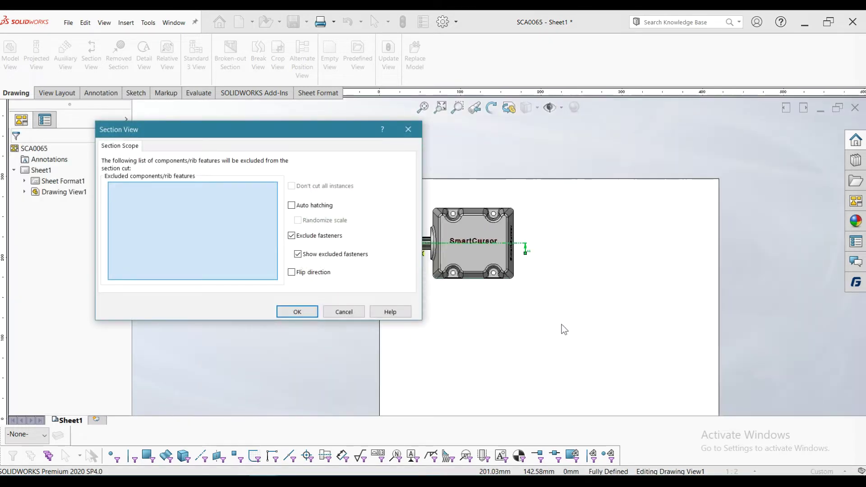
scroll(561, 325, "down", 1)
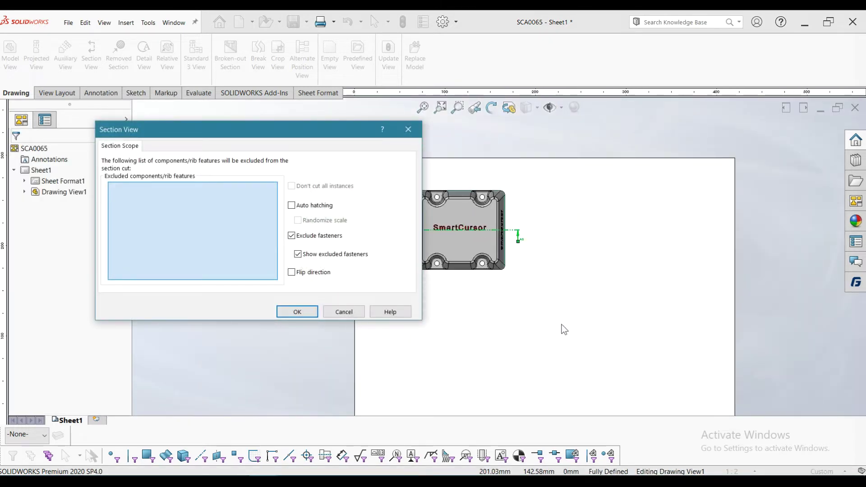
left_click(297, 311)
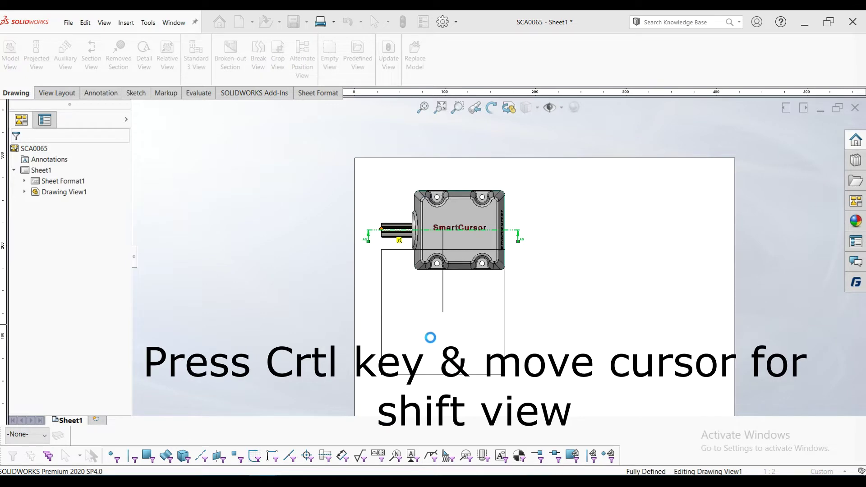
- Place section view AG-AG right of the front view with a scaled hatch pattern
scroll(593, 294, "up", 1)
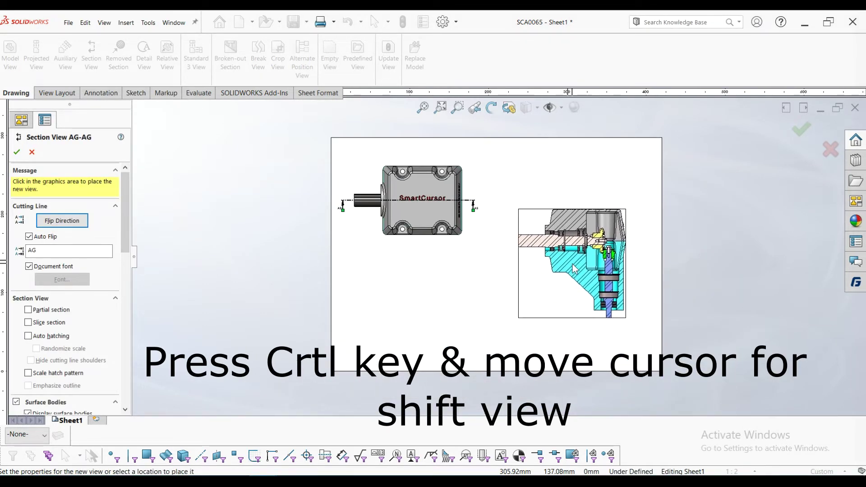
left_click(575, 270)
scroll(582, 275, "down", 3)
scroll(589, 279, "down", 2)
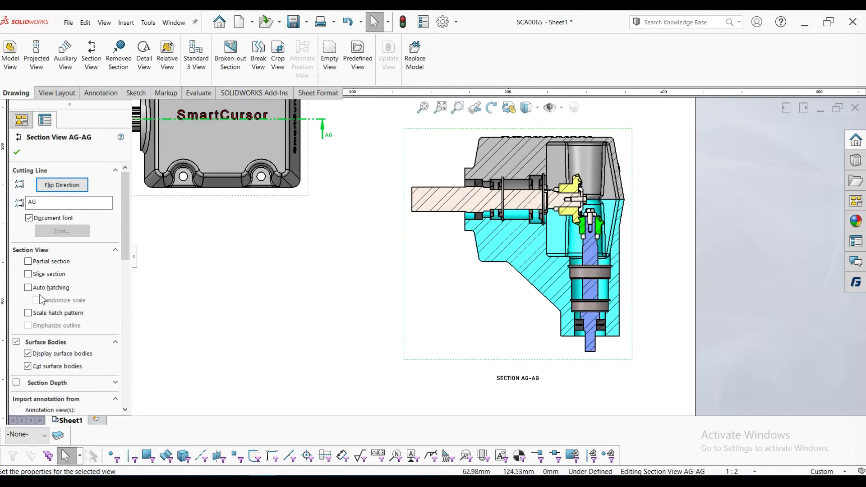
left_click(28, 315)
left_click(17, 152)
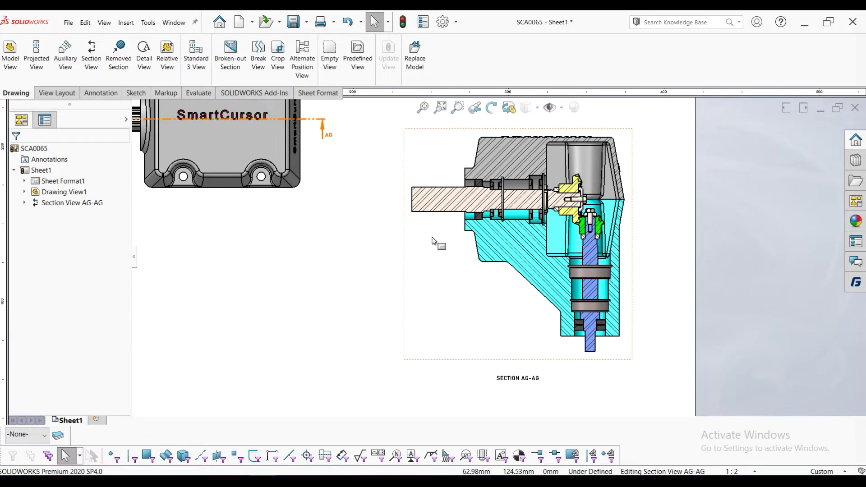
scroll(437, 242, "up", 3)
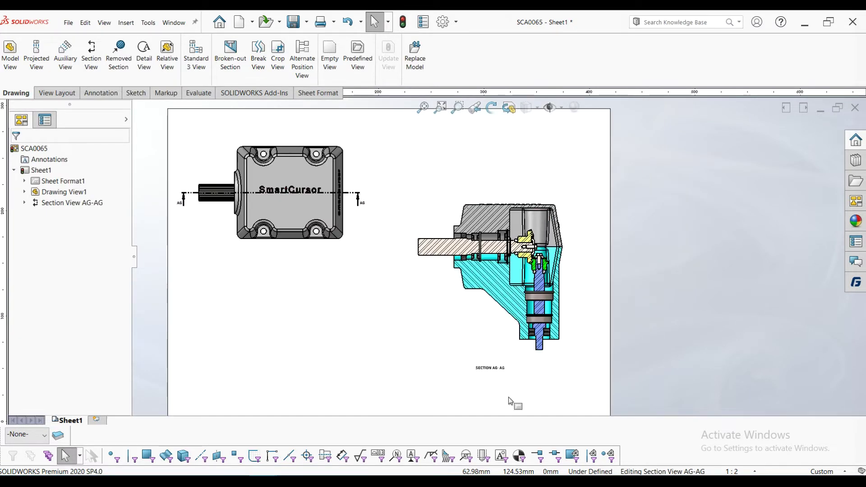
left_click(471, 329)
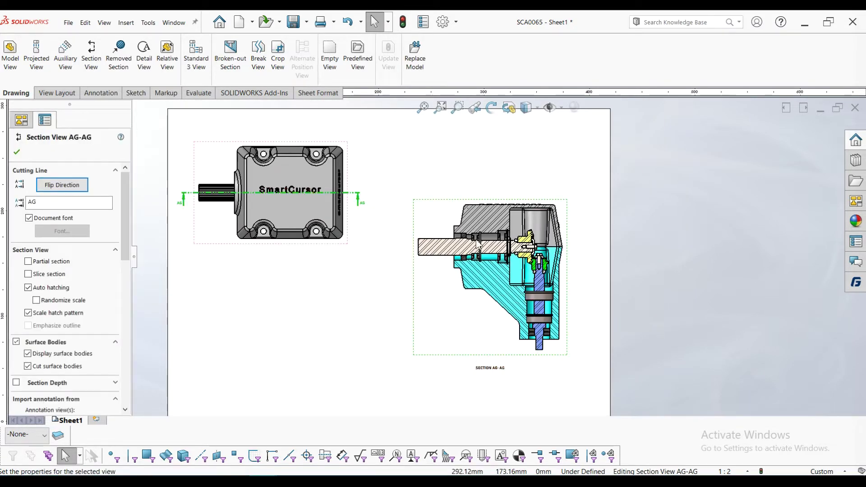
- Use 3D Drawing View rotation to turn section view AG-AG into a 3D pictorial orientation, then accept it
left_click(509, 110)
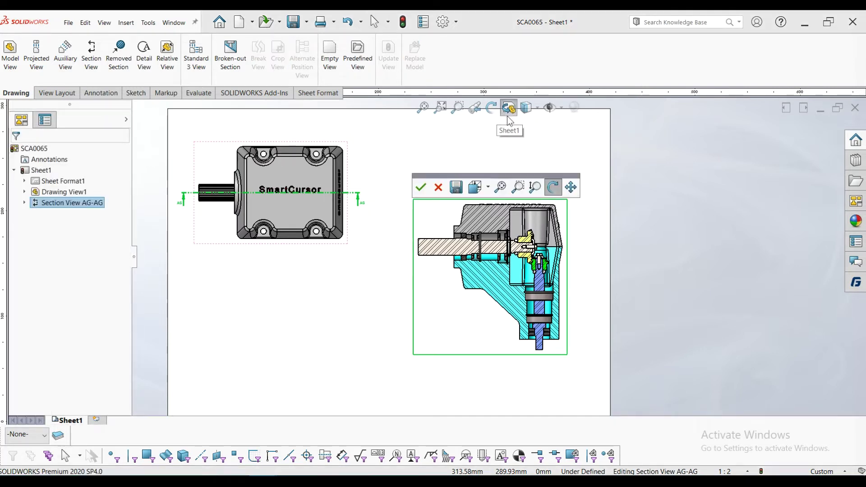
left_click(557, 189)
middle_click_drag(528, 257, 467, 268)
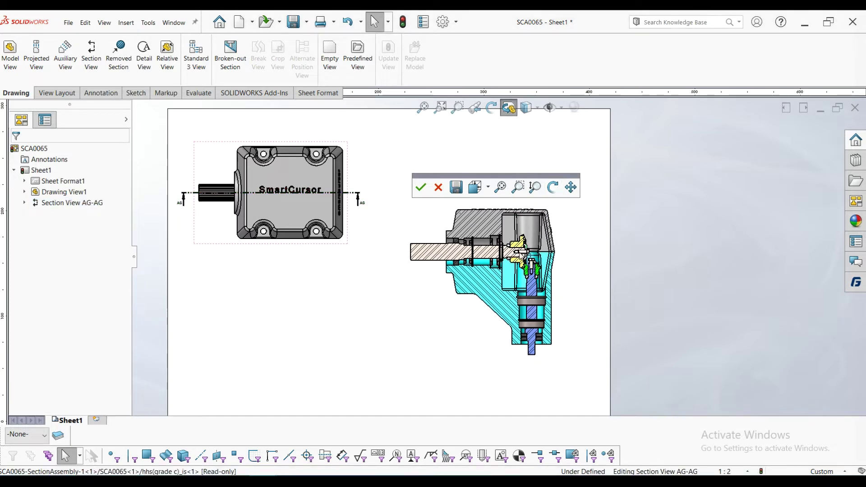
left_click(464, 326)
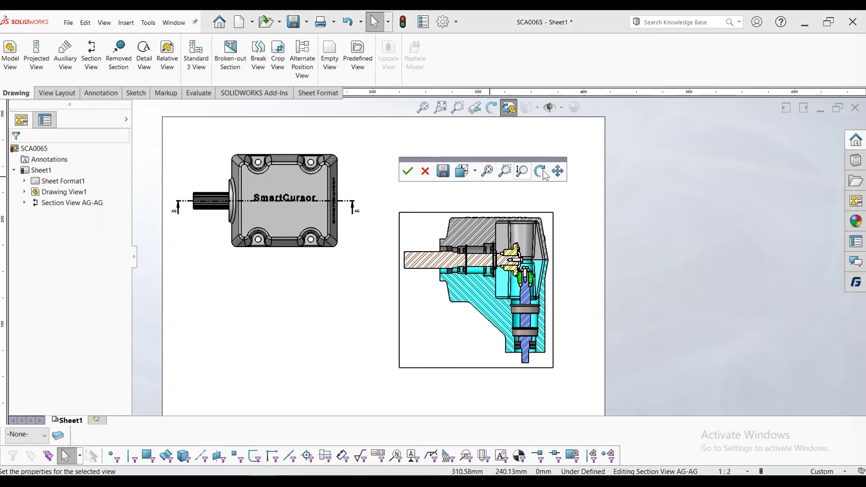
left_click(540, 171)
mouse_move(465, 312)
left_mouse_down()
mouse_move(438, 350)
mouse_move(408, 359)
mouse_move(440, 358)
left_mouse_up()
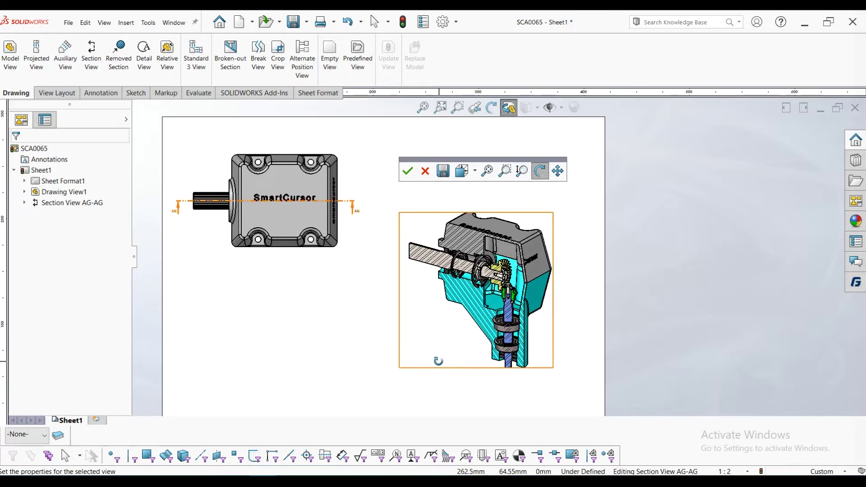
left_click(407, 171)
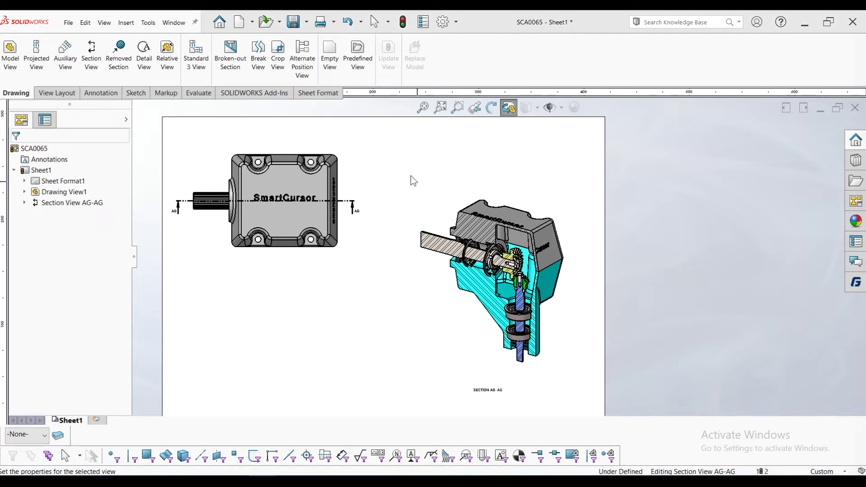
scroll(563, 329, "up", 1)
scroll(563, 329, "down", 1)
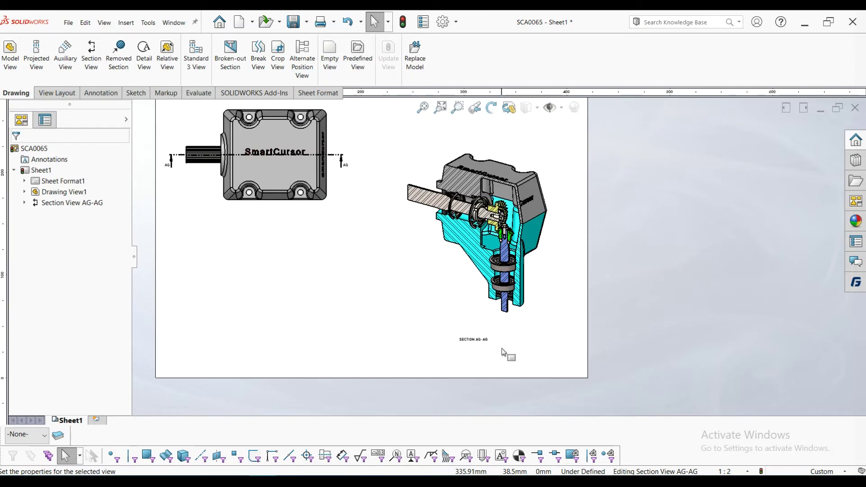
scroll(507, 354, "down", 1)
scroll(547, 323, "up", 1)
left_click(550, 312)
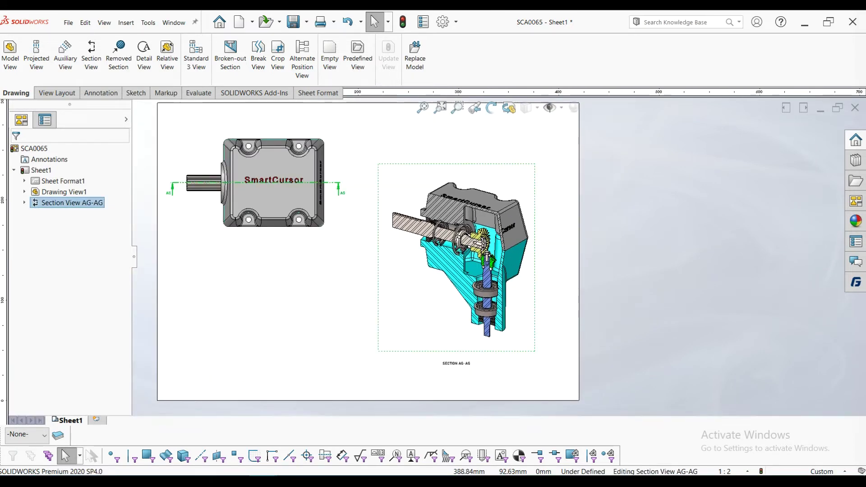
- Open More Properties to show the Drawing View Properties dialog for Section View AG-AG
scroll(550, 311, "down", 1)
scroll(410, 278, "down", 1)
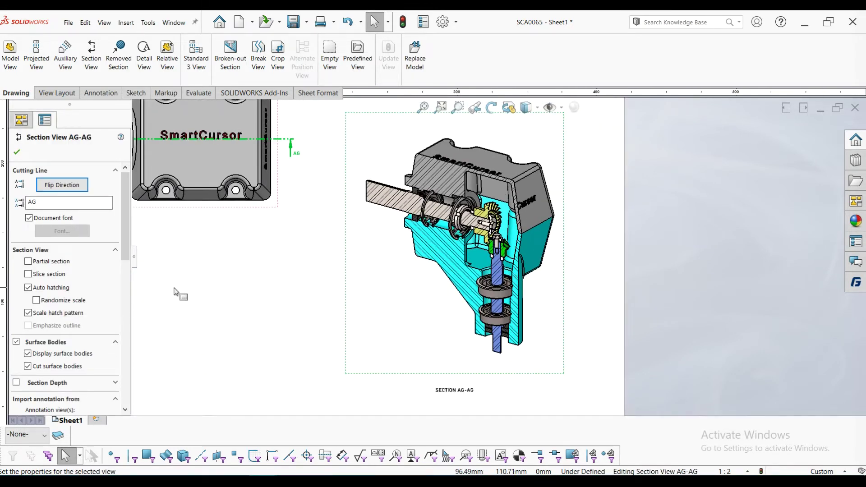
left_click_drag(127, 237, 118, 385)
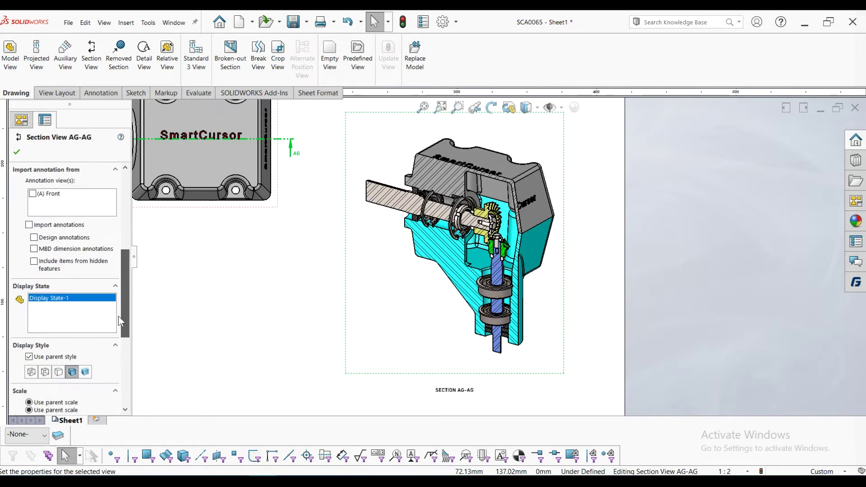
left_click(59, 402)
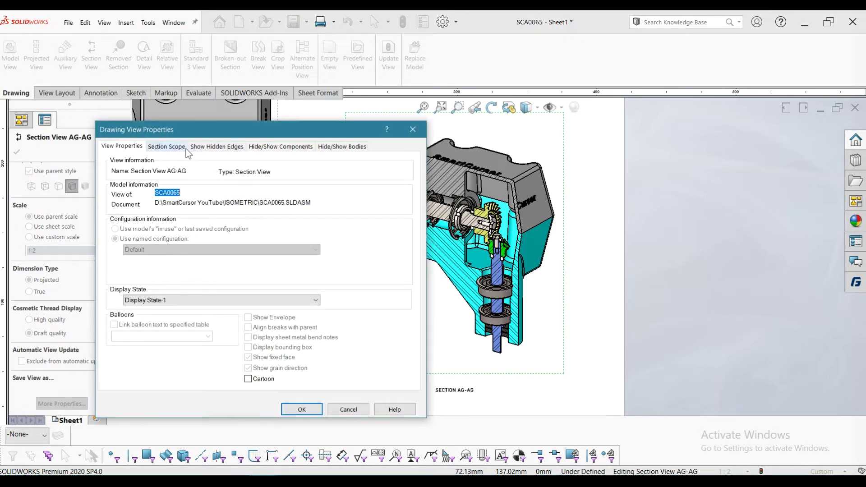
- On Section Scope, exclude SCP0105, the 33-52-10 ring, bearing 6205, two retaining rings and SCP2229
left_click(178, 147)
scroll(555, 298, "down", 1)
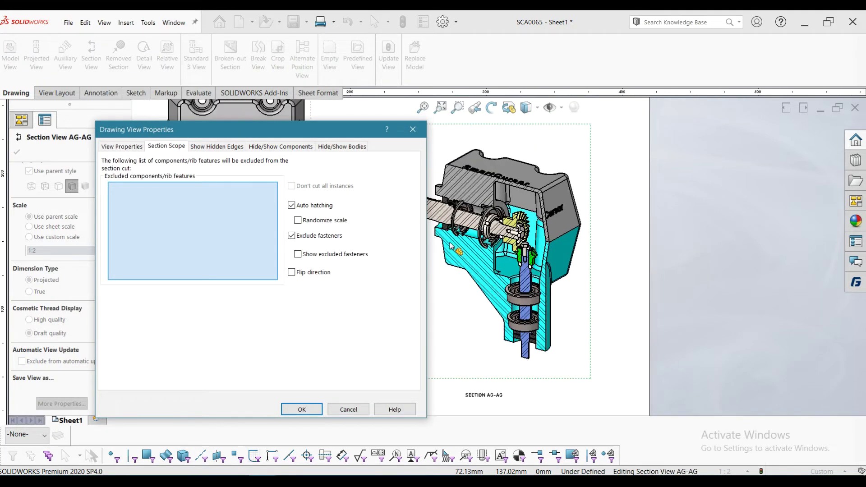
scroll(554, 298, "down", 2)
scroll(465, 241, "down", 2)
scroll(464, 241, "down", 1)
left_click(467, 240)
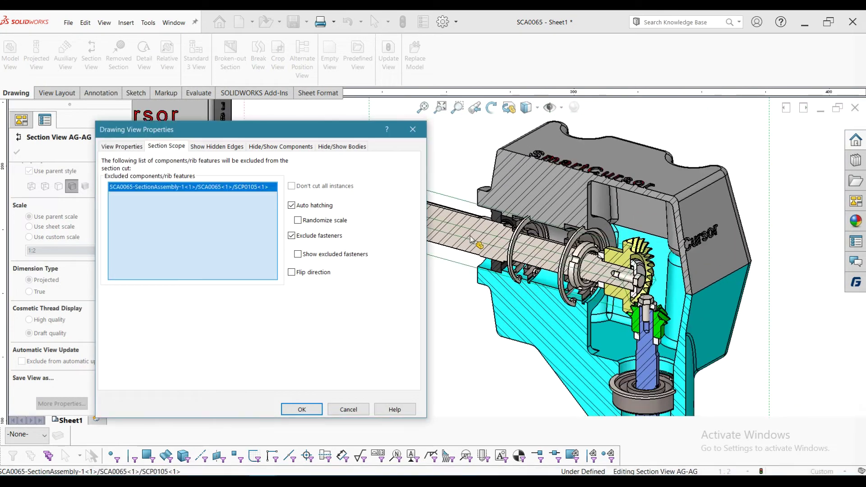
scroll(479, 237, "down", 1)
scroll(488, 233, "down", 2)
left_click(457, 205)
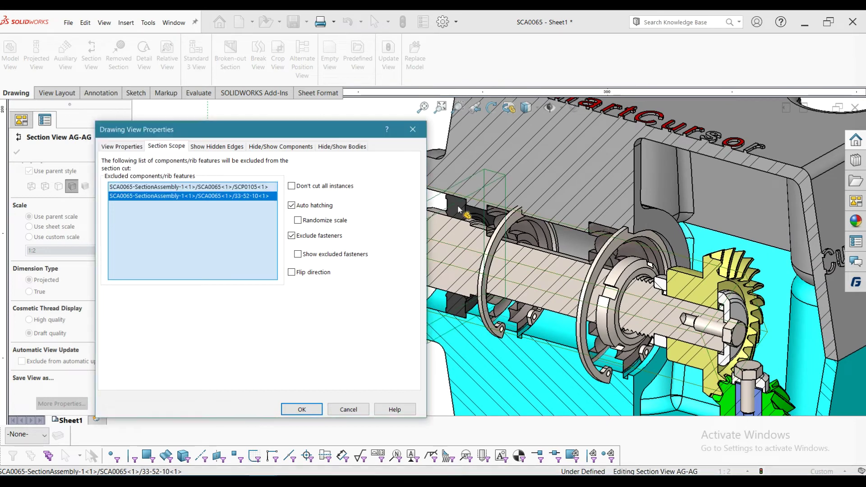
left_click(502, 221)
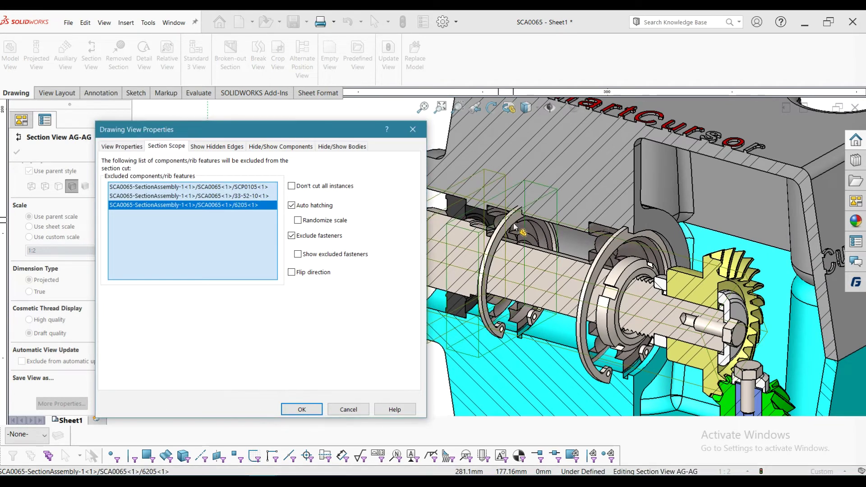
left_click(515, 224)
left_click(610, 254)
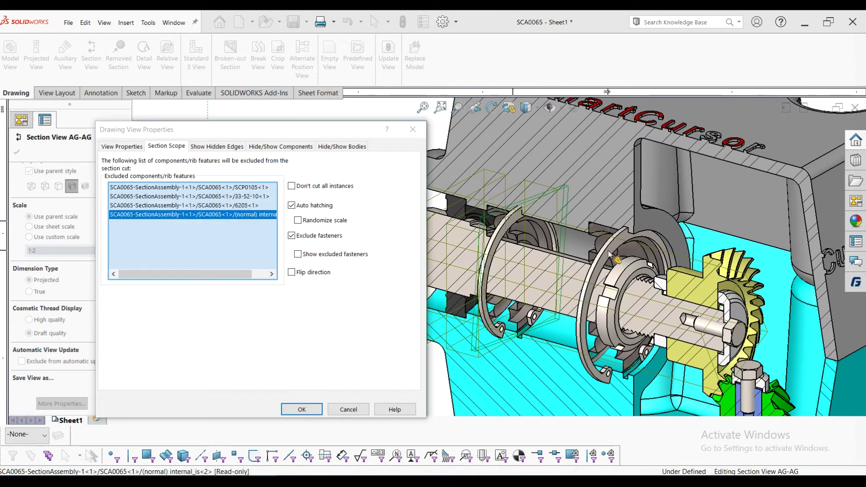
left_click(602, 232)
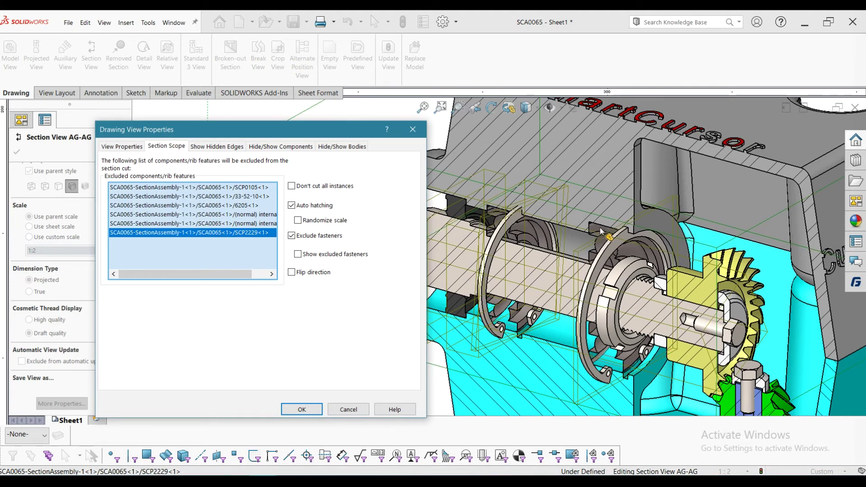
- Remove SCP2229 from the exclusions and exclude bearing 6305 from the cut
scroll(601, 232, "up", 2)
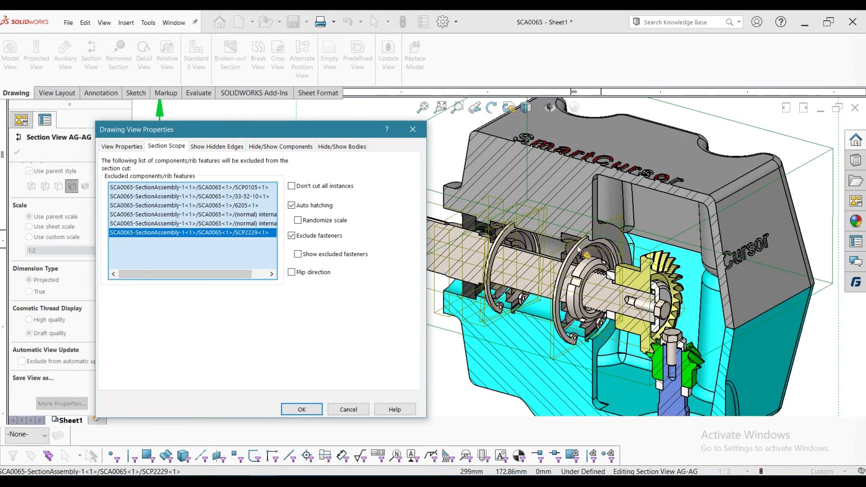
scroll(591, 233, "up", 2)
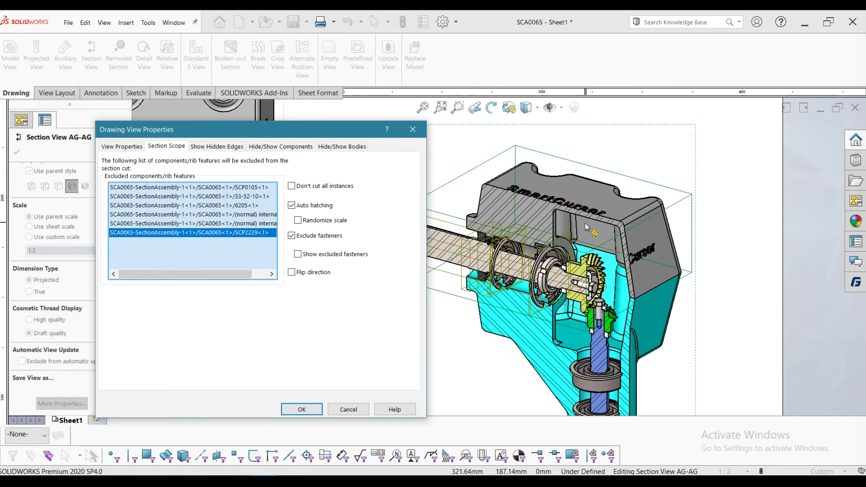
scroll(651, 240, "down", 1)
right_click(221, 233)
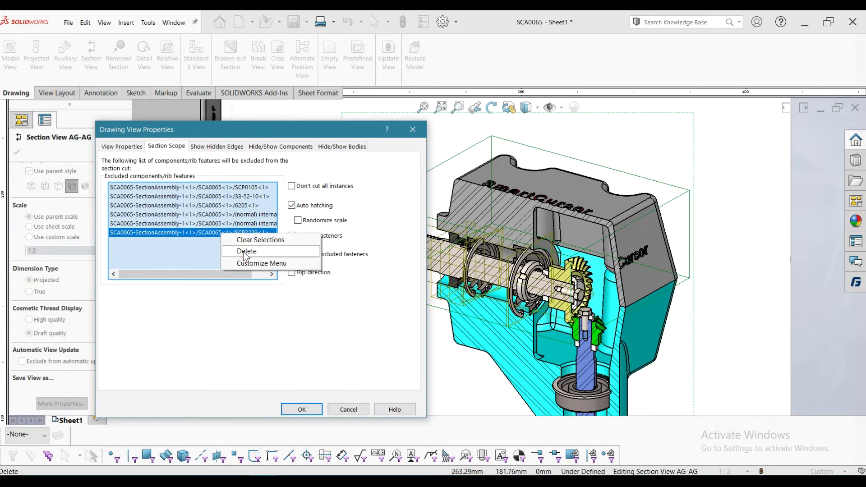
left_click(242, 249)
scroll(503, 264, "down", 2)
scroll(502, 264, "down", 2)
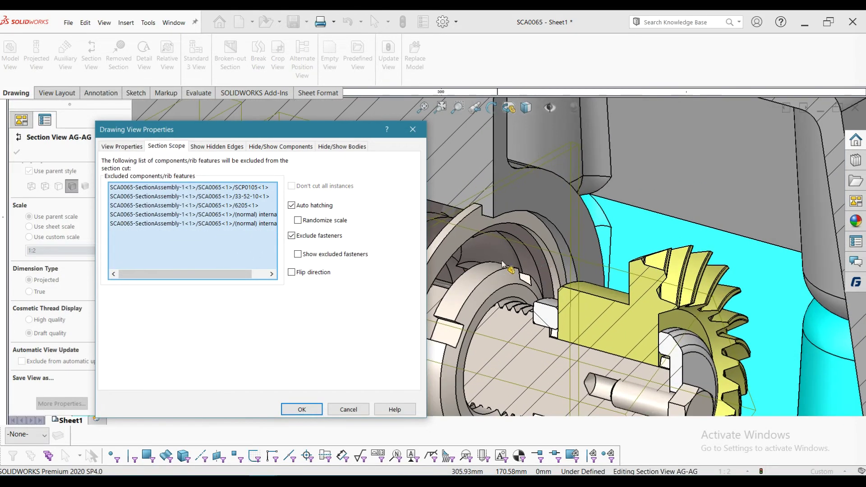
left_click(494, 252)
- Exclude SCP0092_26L, SCP0106, M-12071_R01 and SCP0093_13R, leaving the hhs bolt cut
scroll(506, 282, "up", 2)
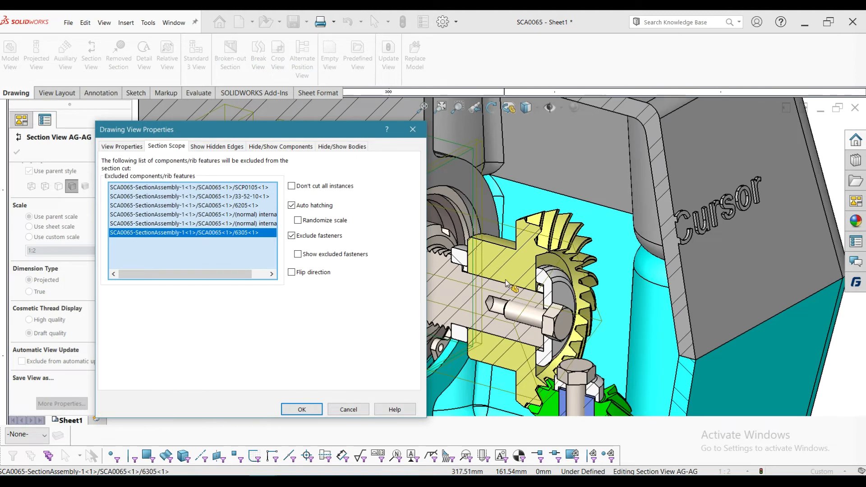
left_click(506, 248)
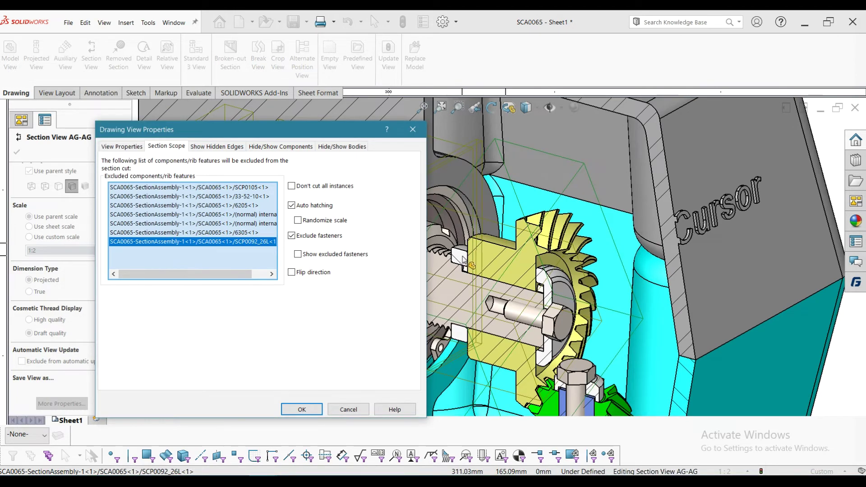
left_click(464, 260)
left_click(562, 301)
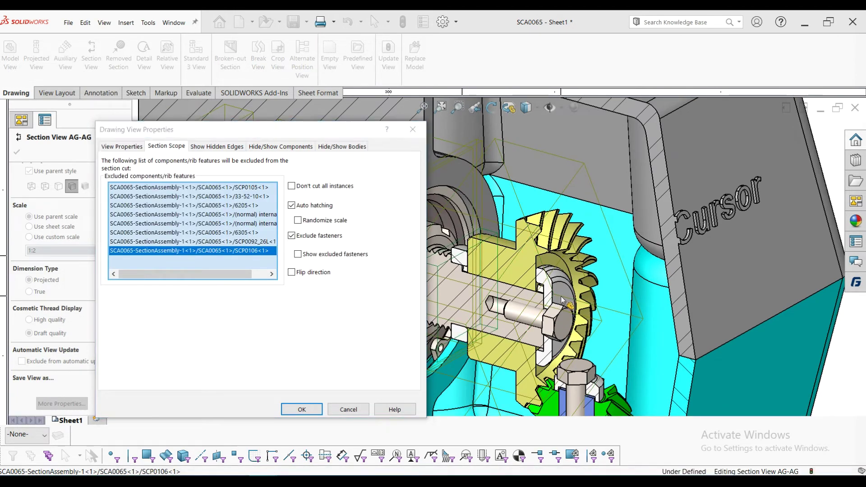
left_click(560, 325)
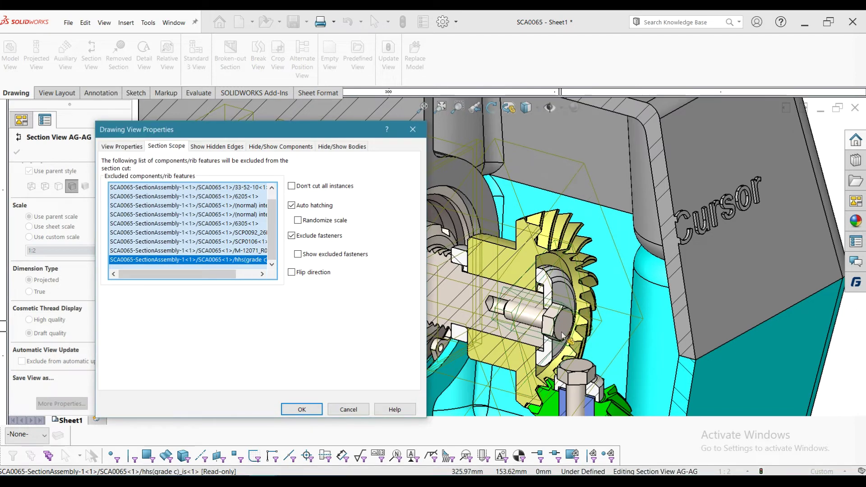
left_click(562, 335)
scroll(542, 356, "down", 2)
scroll(538, 360, "down", 2)
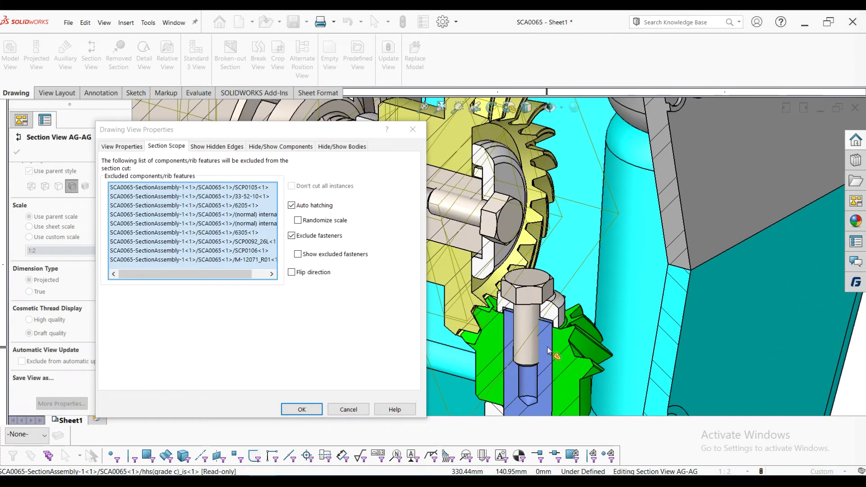
left_click(548, 351)
- Exclude the two 17-40-7 seals and apply the section-scope exclusions with OK
scroll(543, 383, "up", 3)
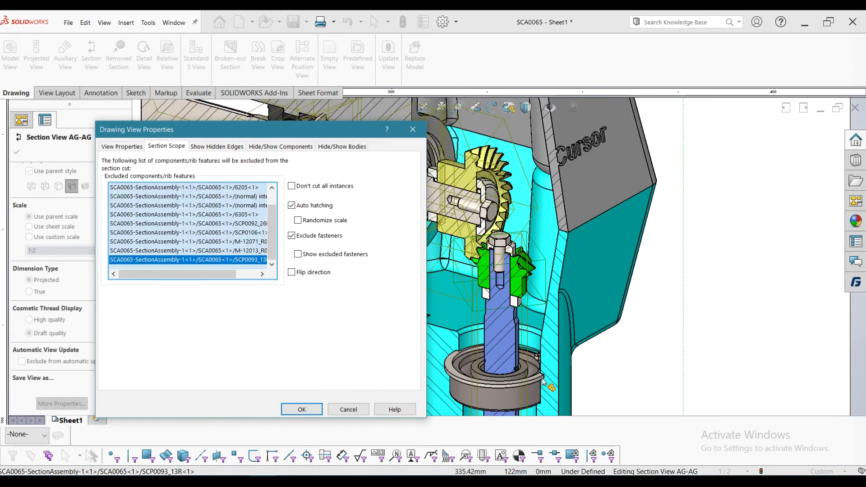
scroll(532, 352, "down", 3)
scroll(491, 262, "up", 1)
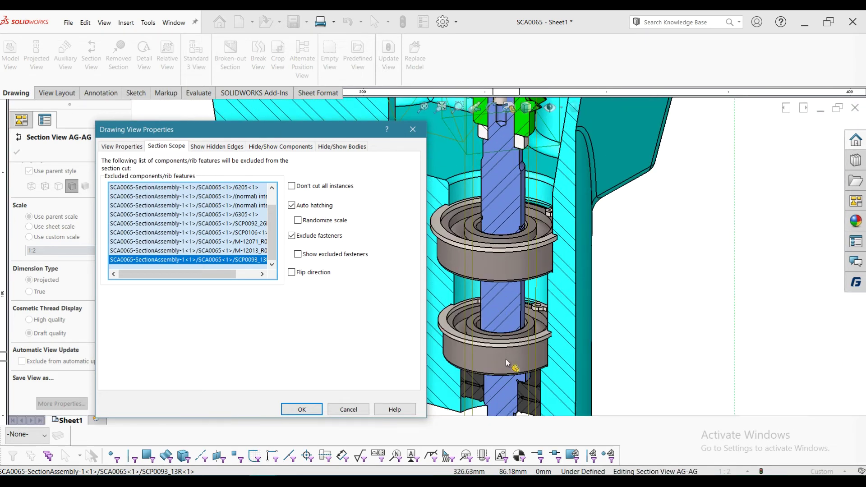
scroll(506, 363, "up", 1)
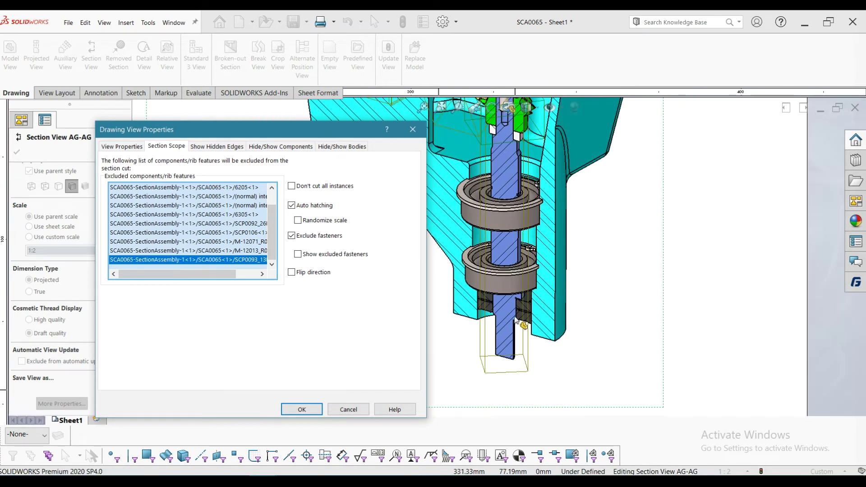
scroll(521, 325, "down", 2)
scroll(528, 279, "down", 2)
left_click(532, 247)
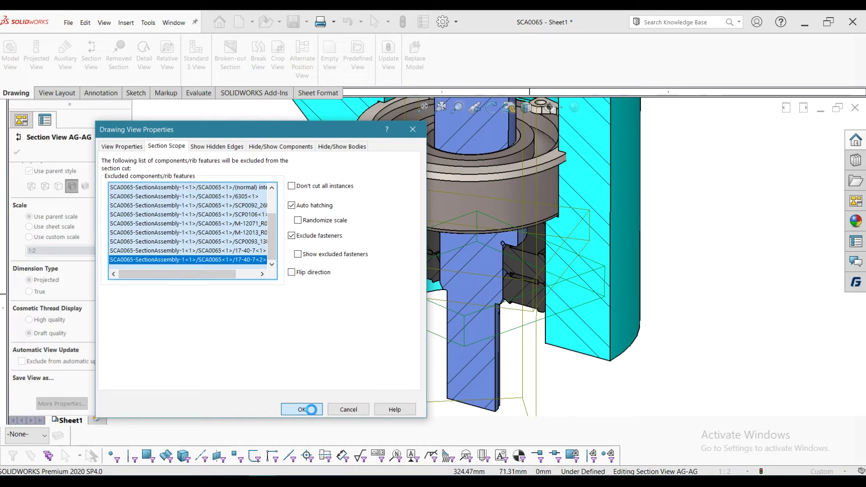
left_click(311, 410)
scroll(385, 340, "up", 3)
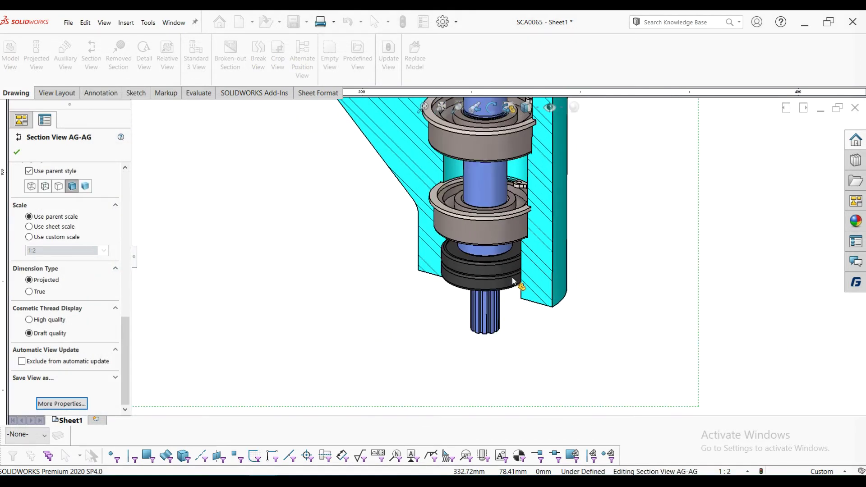
- Finish editing section view AG-AG, fit the whole sheet, and bring up the Annotation tools
scroll(406, 270, "up", 3)
scroll(460, 180, "down", 2)
scroll(496, 248, "down", 2)
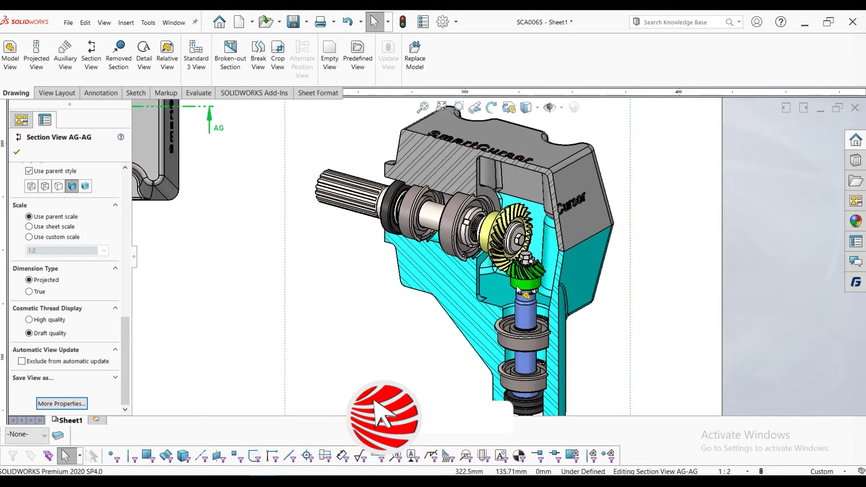
left_click(663, 286)
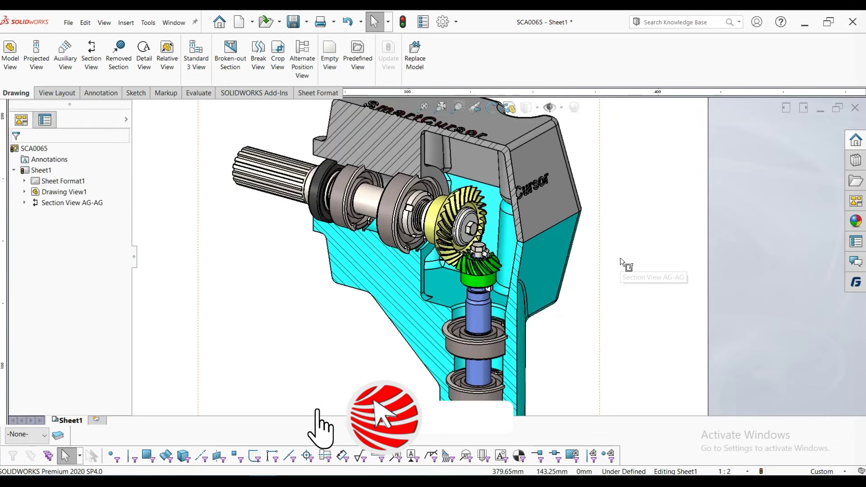
scroll(517, 335, "up", 1)
key("f")
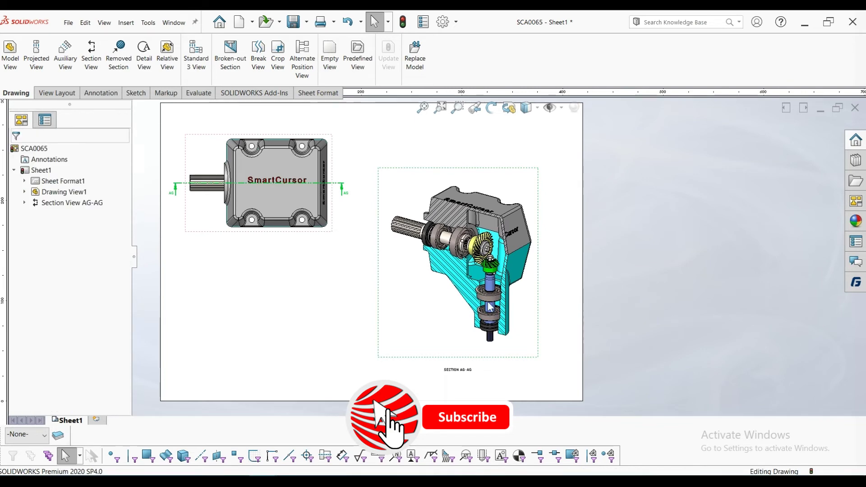
scroll(491, 307, "down", 2)
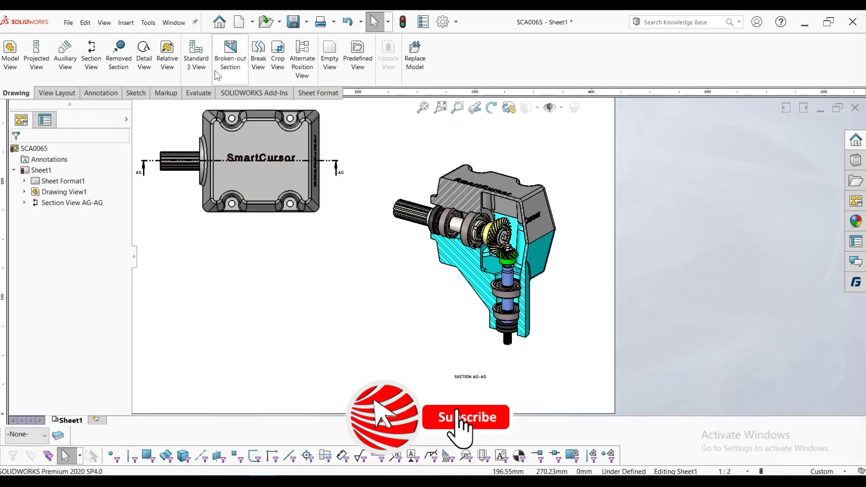
left_click(94, 95)
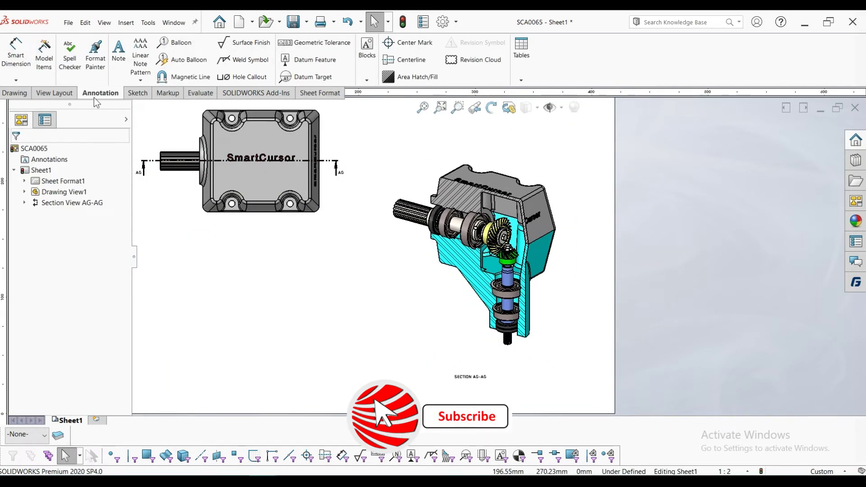
- Insert a Bill of Materials using section view AG-AG as its source
left_click(521, 82)
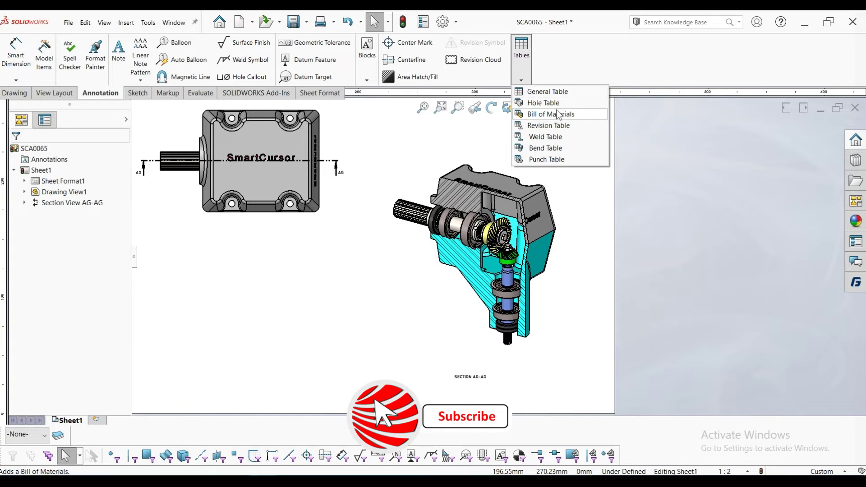
left_click(553, 115)
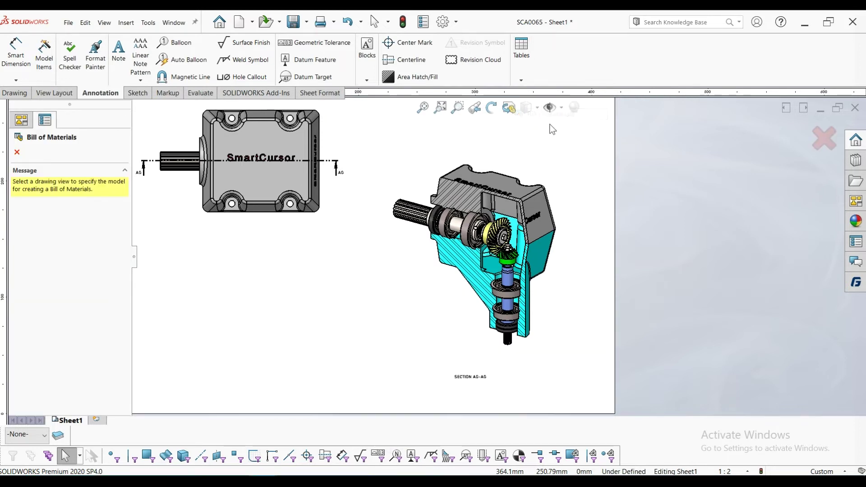
left_click(500, 161)
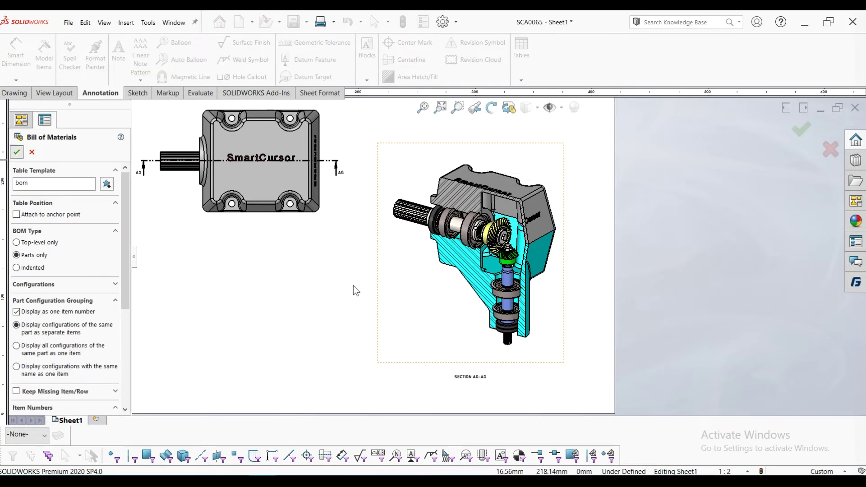
key("Return")
key("f")
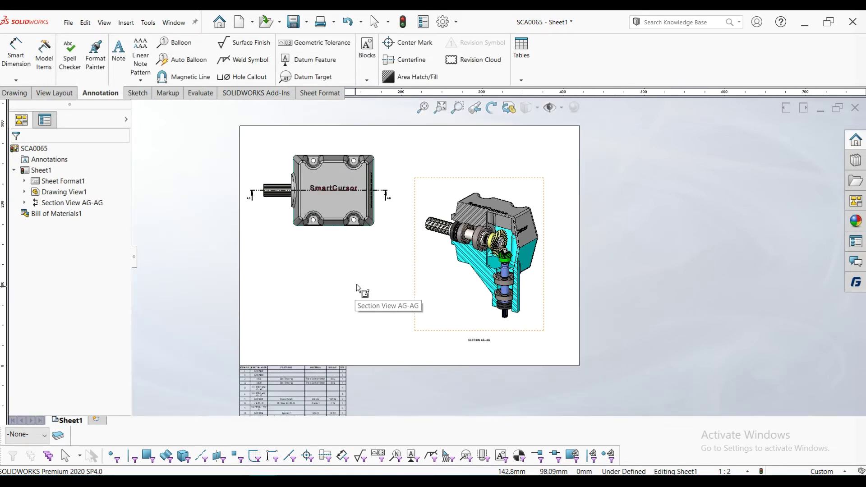
- Drag the bill of materials table into place, then remove it again
scroll(352, 286, "down", 2)
scroll(290, 271, "down", 2)
scroll(281, 248, "down", 2)
scroll(249, 230, "down", 1)
left_click_drag(249, 230, 256, 199)
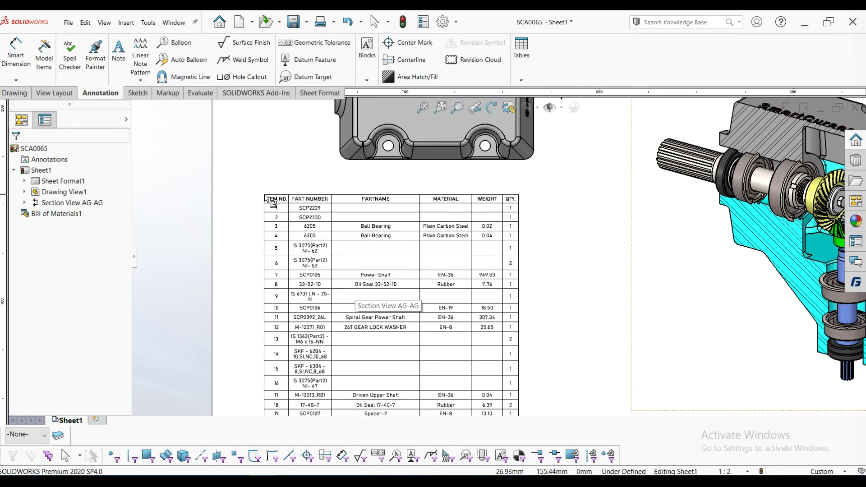
scroll(253, 189, "up", 2)
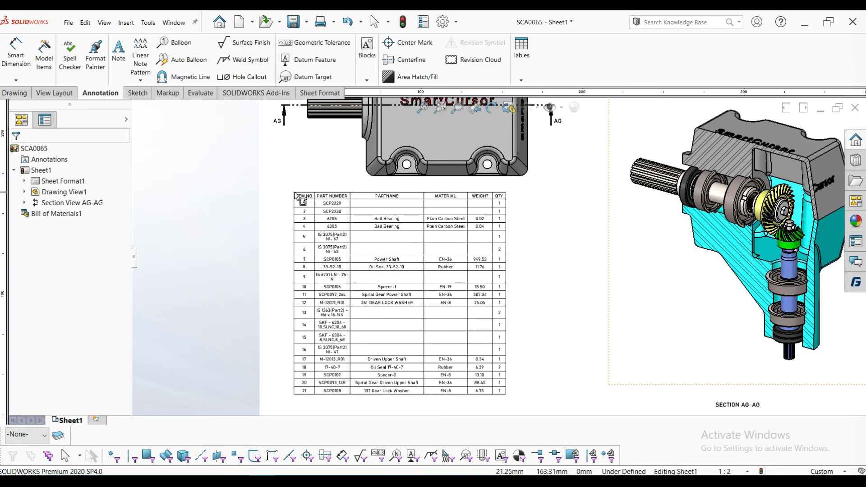
left_click_drag(296, 194, 293, 199)
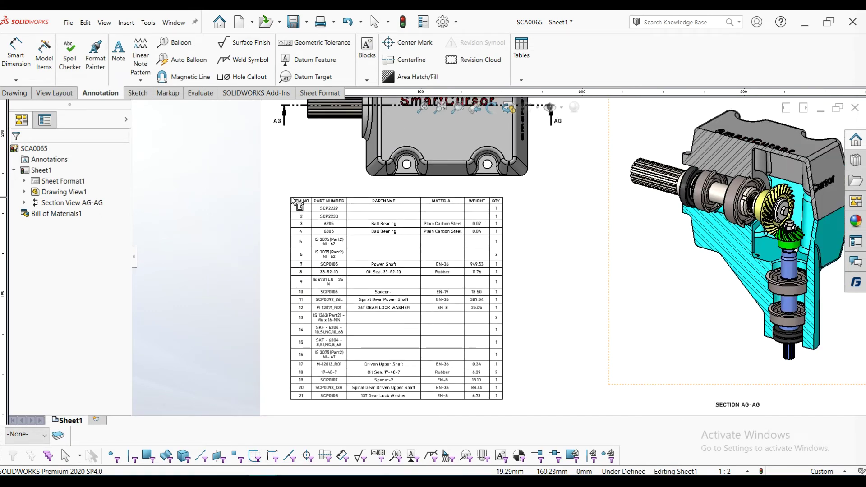
key("Escape")
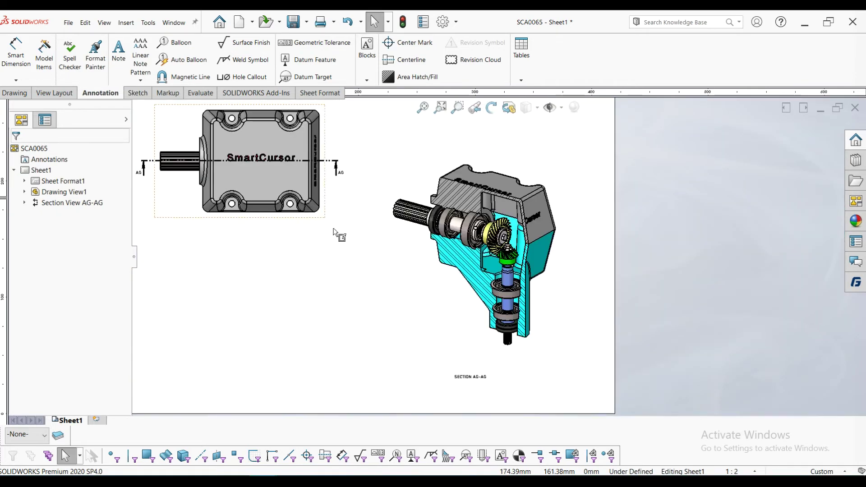
- Add auto balloons to section view AG-AG and confirm them
key("f")
left_click(199, 63)
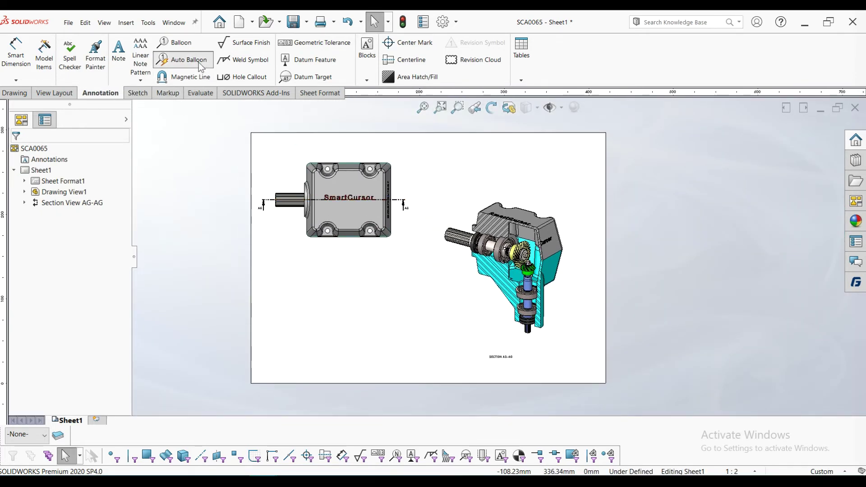
left_click(458, 288)
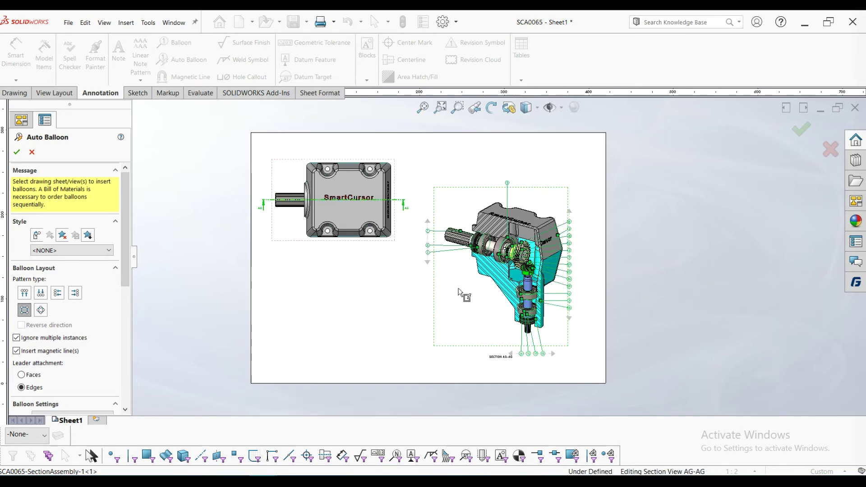
scroll(533, 336, "down", 2)
left_click(16, 152)
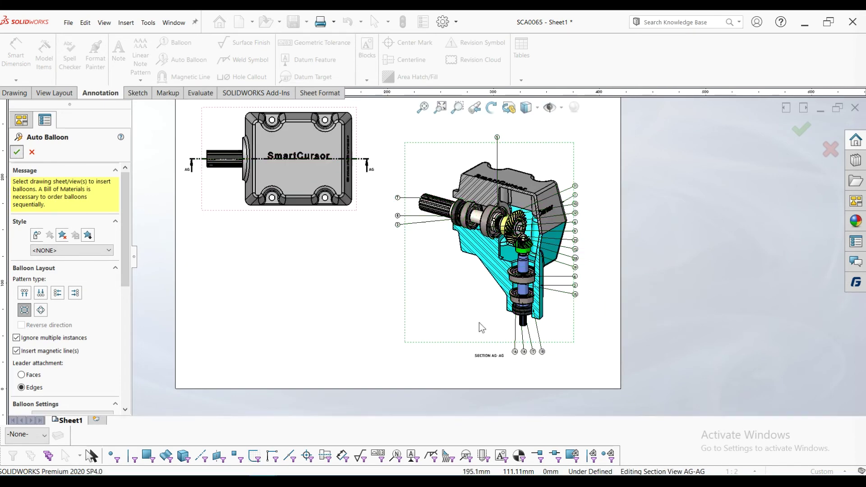
scroll(527, 369, "down", 2)
- Shift the right-hand balloon column right and slightly up, then select section view AG-AG
left_click(474, 351)
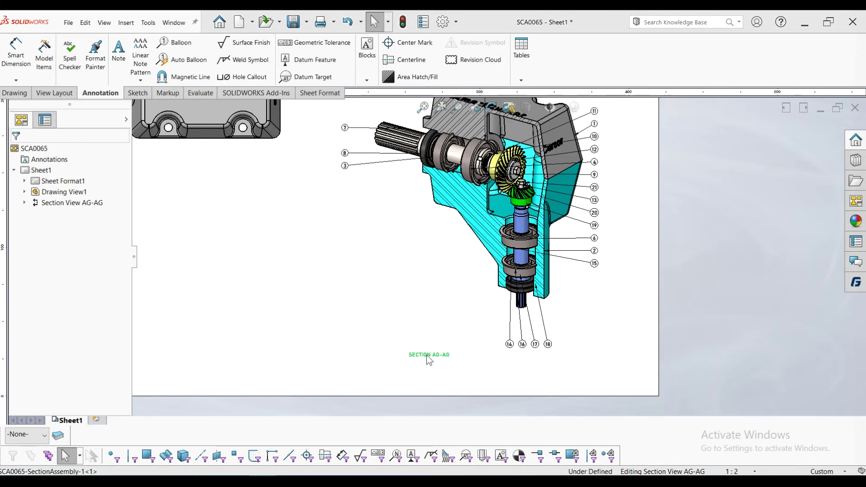
scroll(499, 255, "up", 1)
scroll(523, 149, "down", 1)
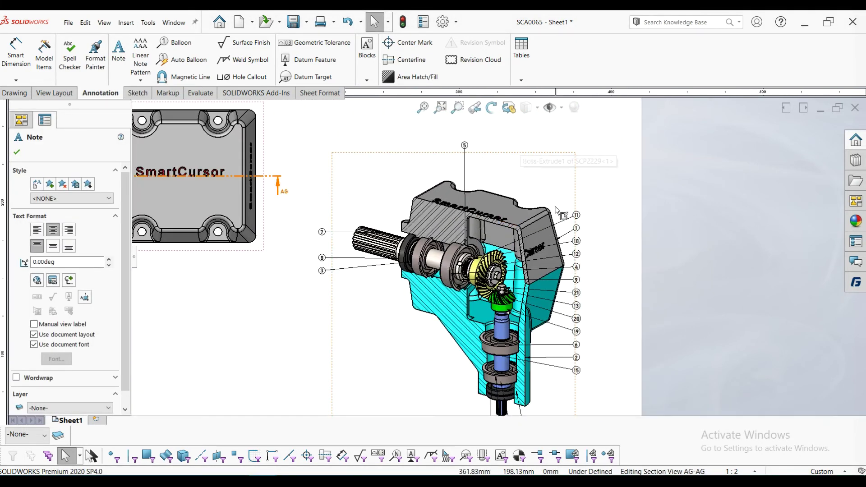
scroll(581, 219, "down", 1)
left_click(574, 219)
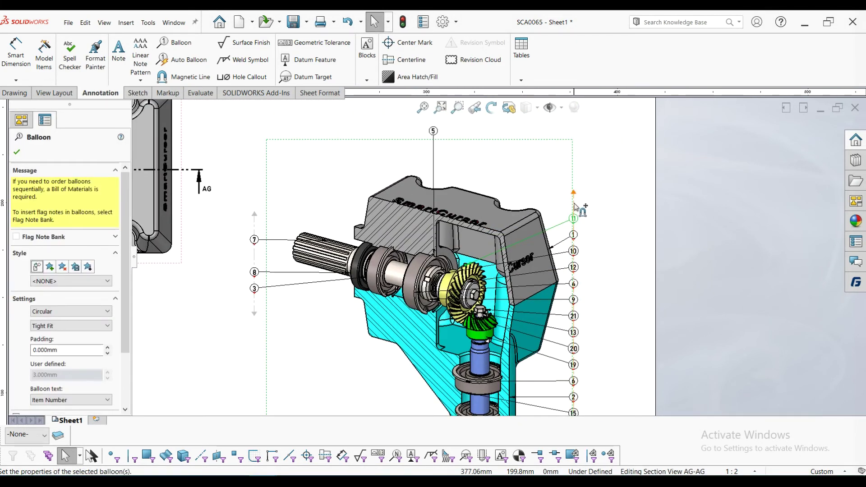
left_click_drag(574, 219, 594, 201)
left_click(594, 201)
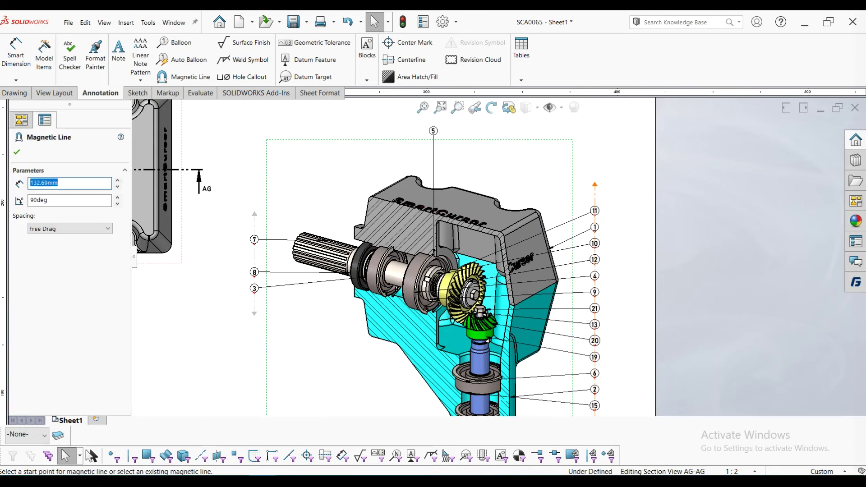
scroll(526, 158, "up", 2)
key("Escape")
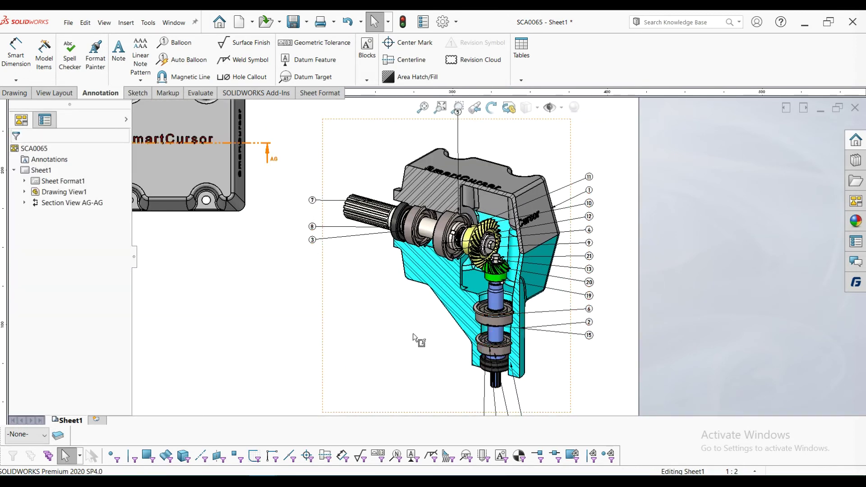
left_click(410, 340)
left_click_drag(125, 261, 138, 356)
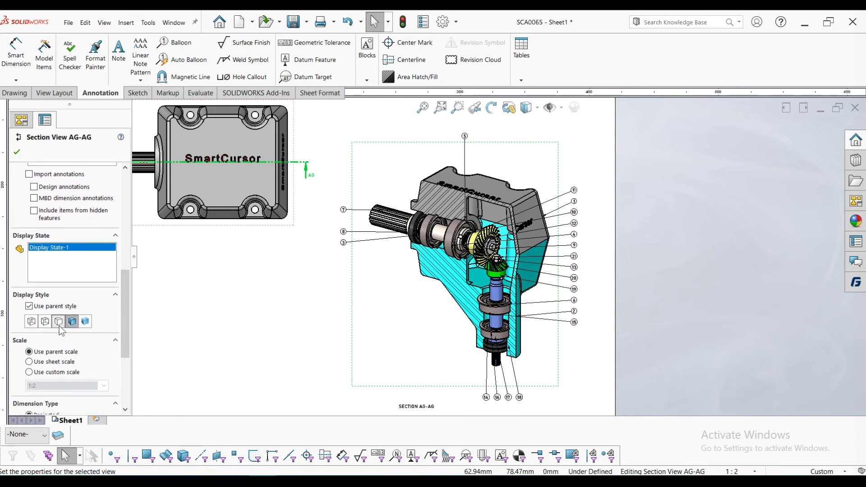
- Try Hidden Lines Removed, then set section view AG-AG to Shaded With Edges and confirm
left_click(59, 322)
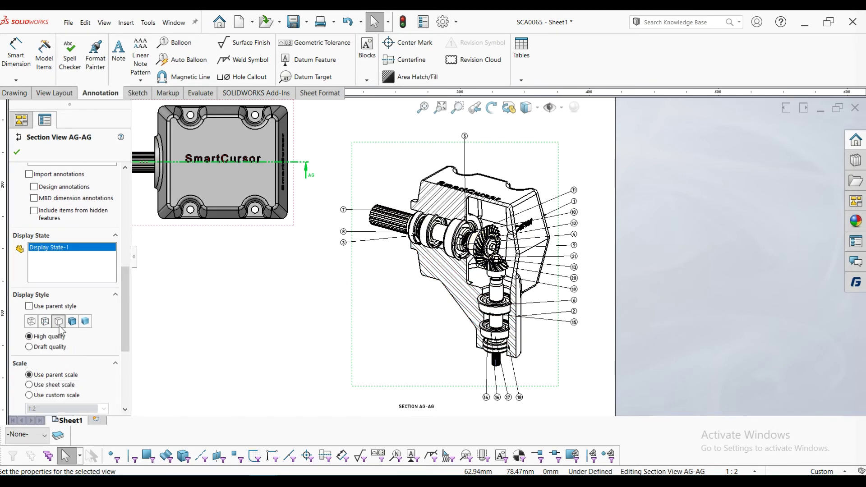
scroll(433, 221, "down", 3)
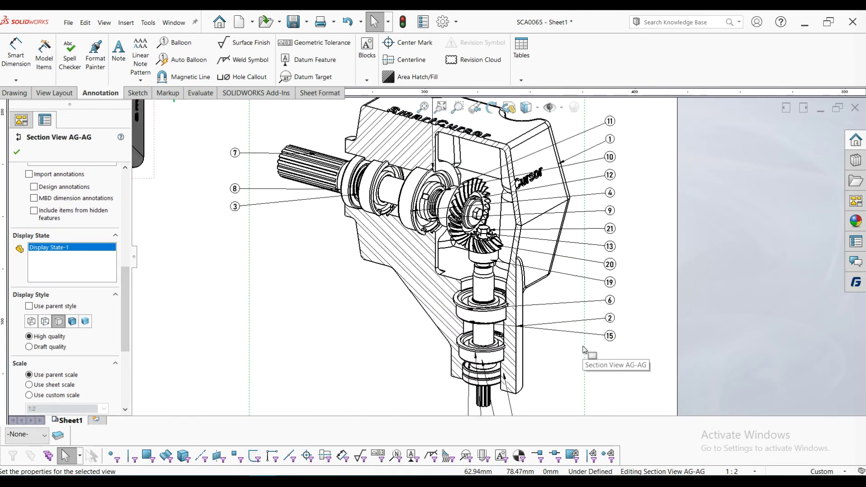
scroll(583, 350, "up", 2)
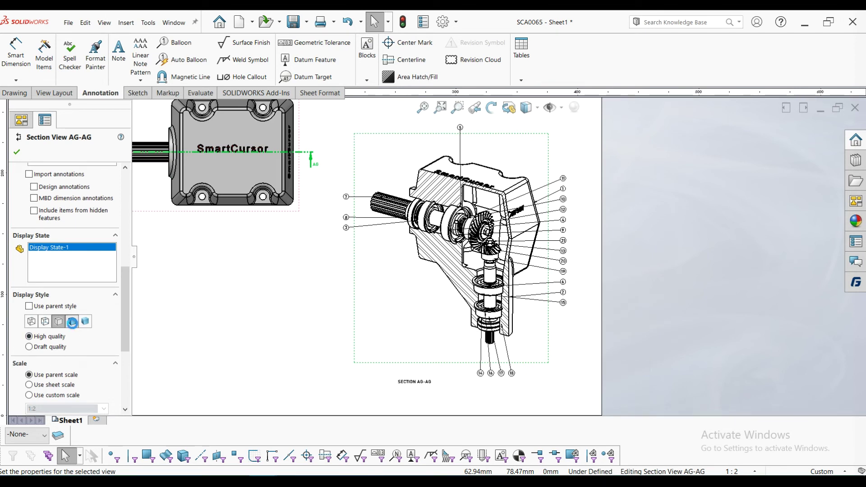
left_click(72, 322)
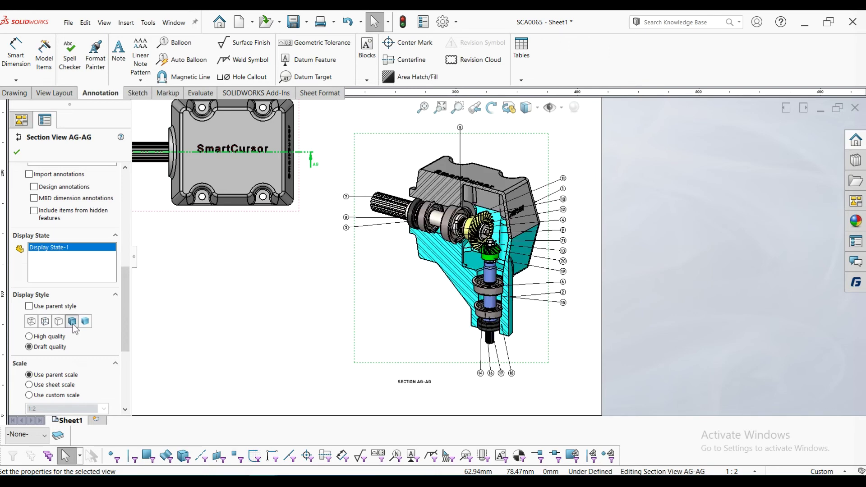
left_click(17, 153)
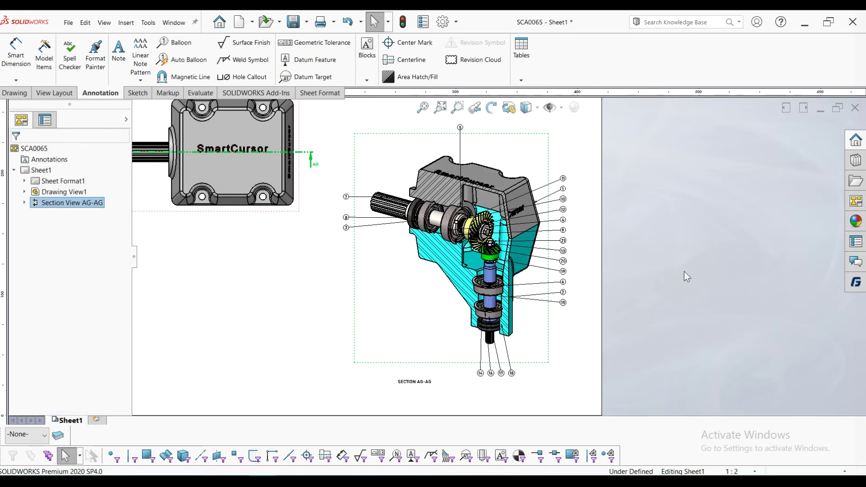
- Nudge the front view slightly right and up, then zoom out to see the whole sheet
key("f")
scroll(426, 268, "down", 1)
scroll(426, 269, "down", 1)
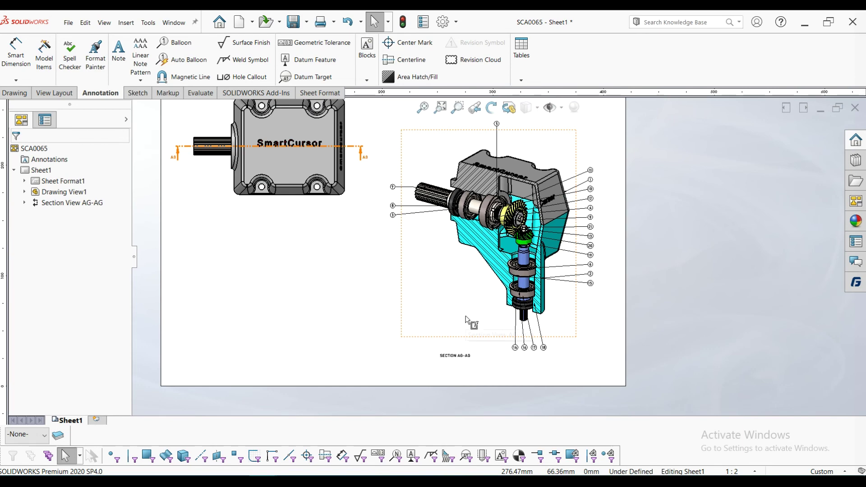
scroll(433, 253, "up", 1)
scroll(440, 237, "up", 1)
scroll(440, 237, "up", 1)
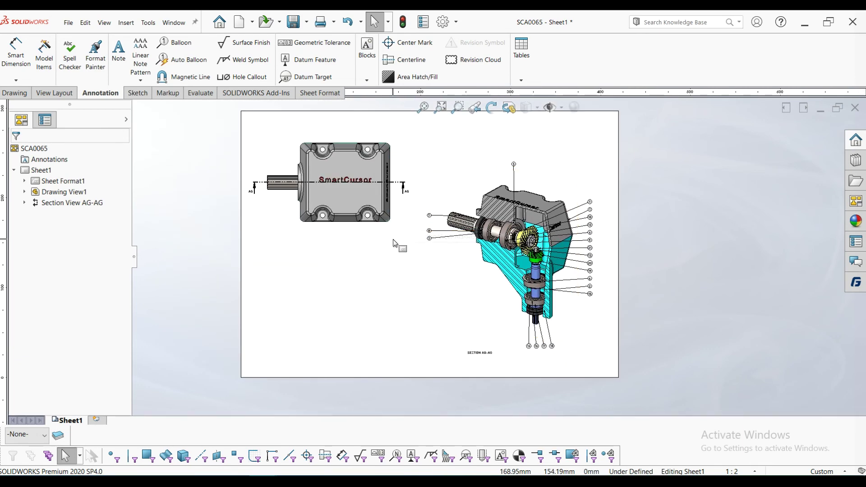
left_click_drag(393, 232, 403, 229)
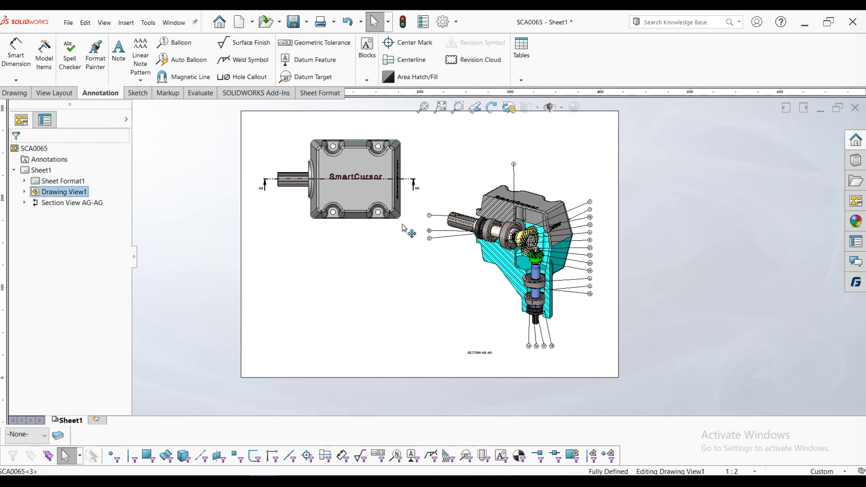
scroll(544, 272, "down", 2)
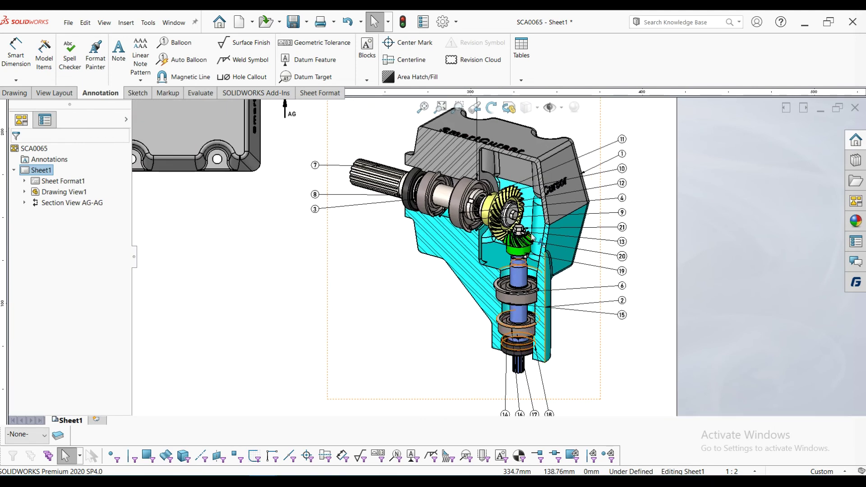
scroll(543, 273, "down", 2)
scroll(542, 279, "up", 3)
scroll(542, 278, "up", 2)
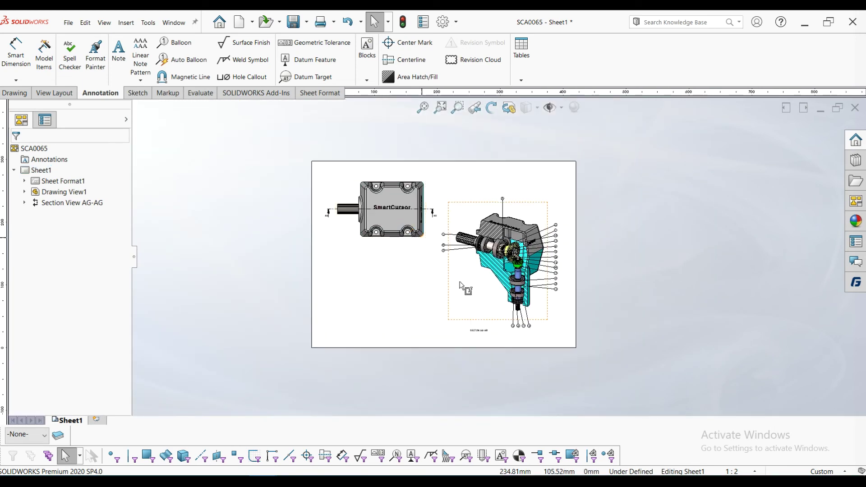
scroll(480, 264, "down", 1)
scroll(447, 267, "down", 2)
scroll(495, 171, "up", 2)
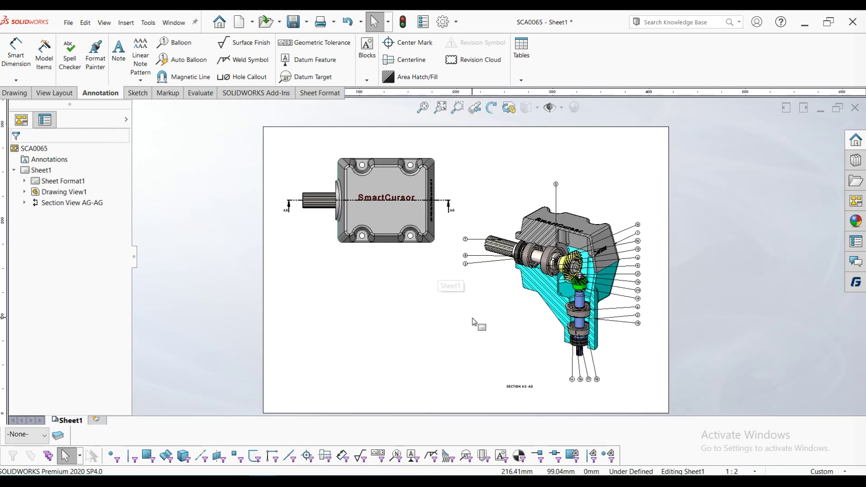
scroll(729, 355, "down", 1)
key("z")
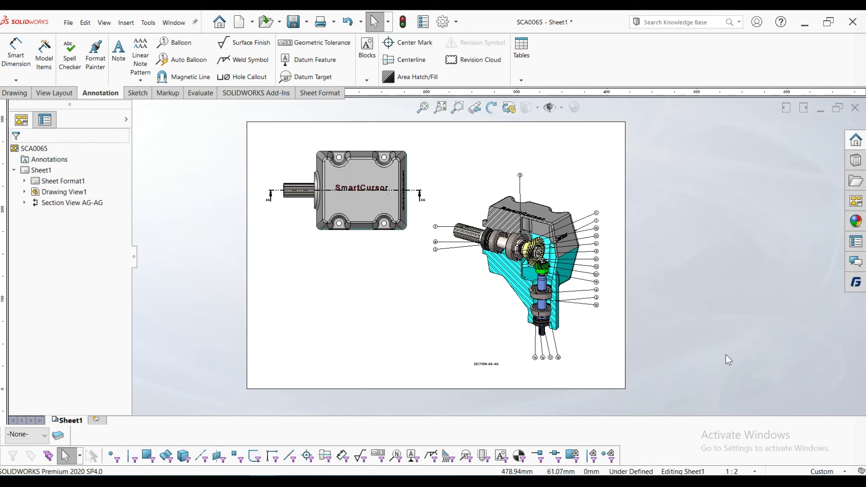